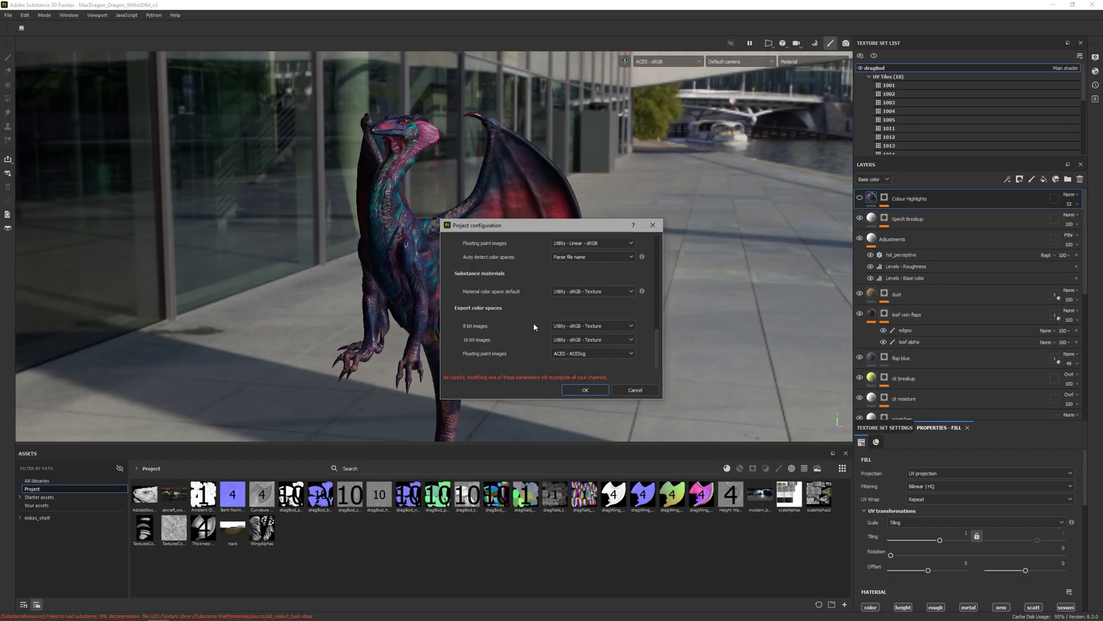
# In Substance Painter's texture export settings, choose the custom UDIM output template
pyautogui.click(623, 386)
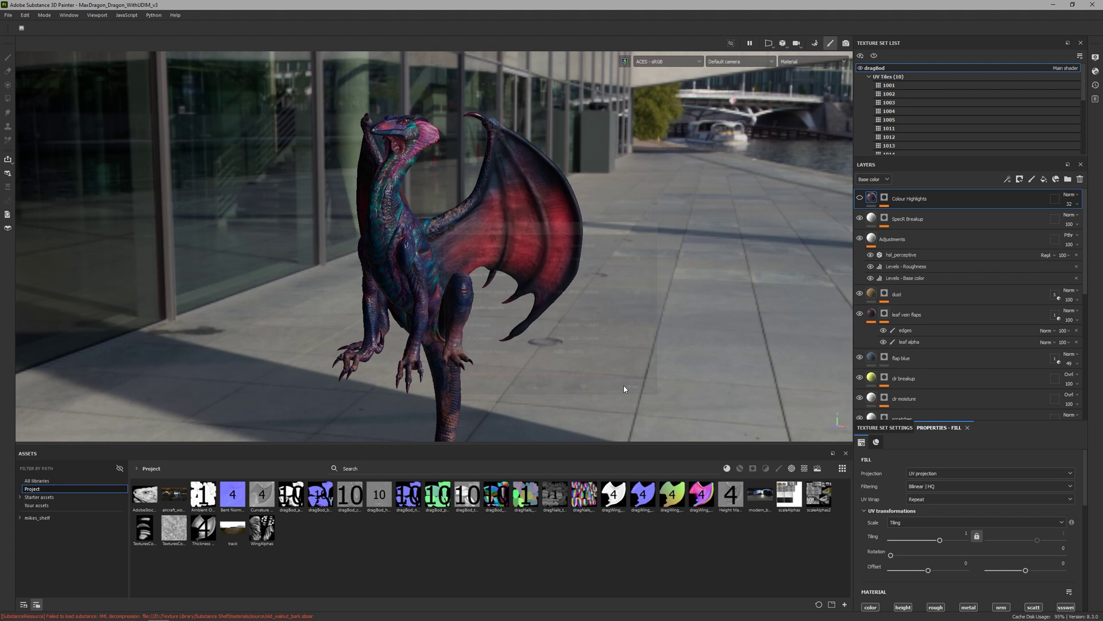
pyautogui.click(10, 16)
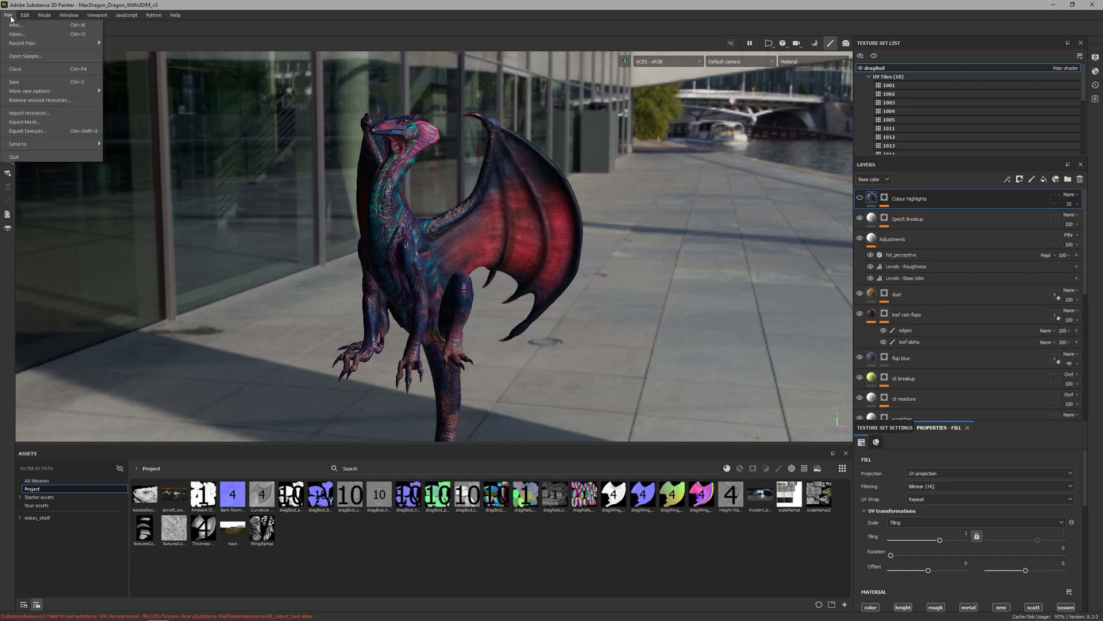
pyautogui.click(43, 133)
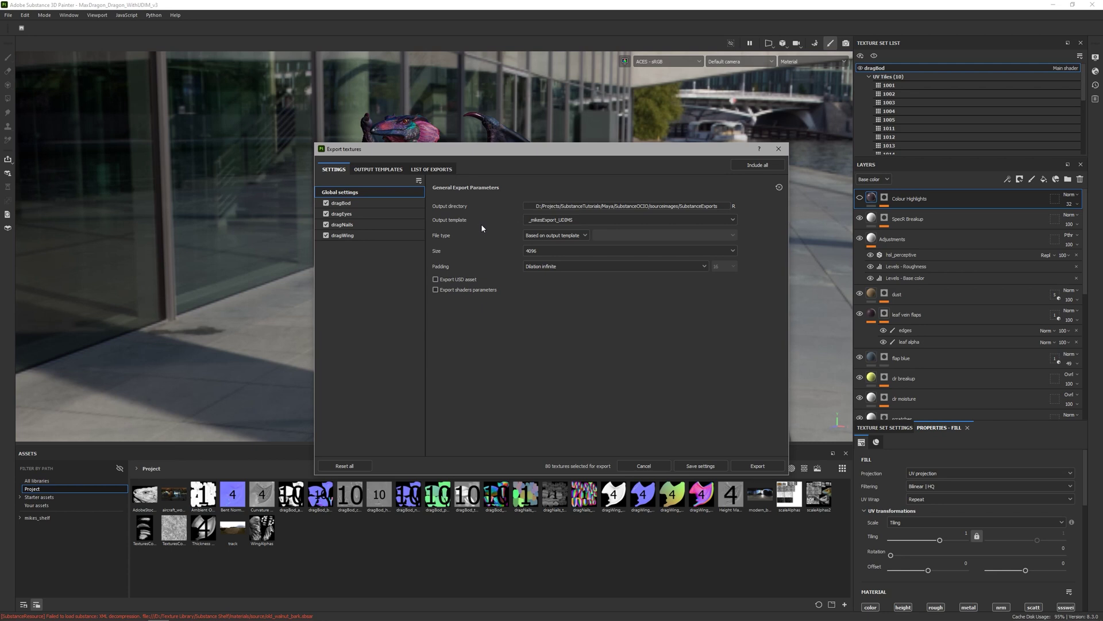
pyautogui.click(377, 169)
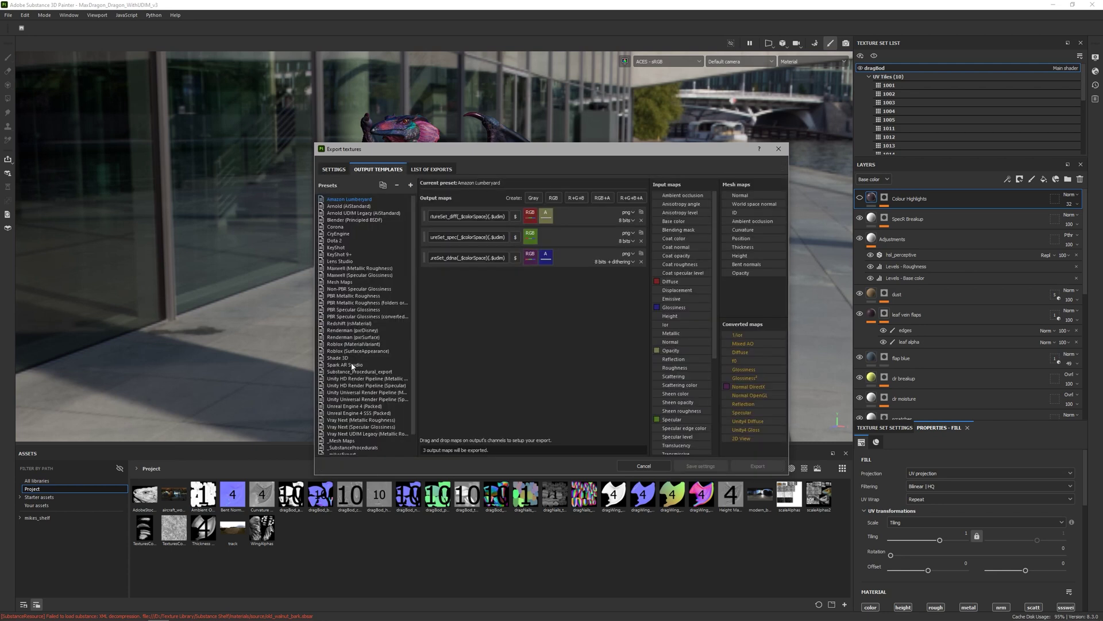
pyautogui.scroll(-2, 344, 211)
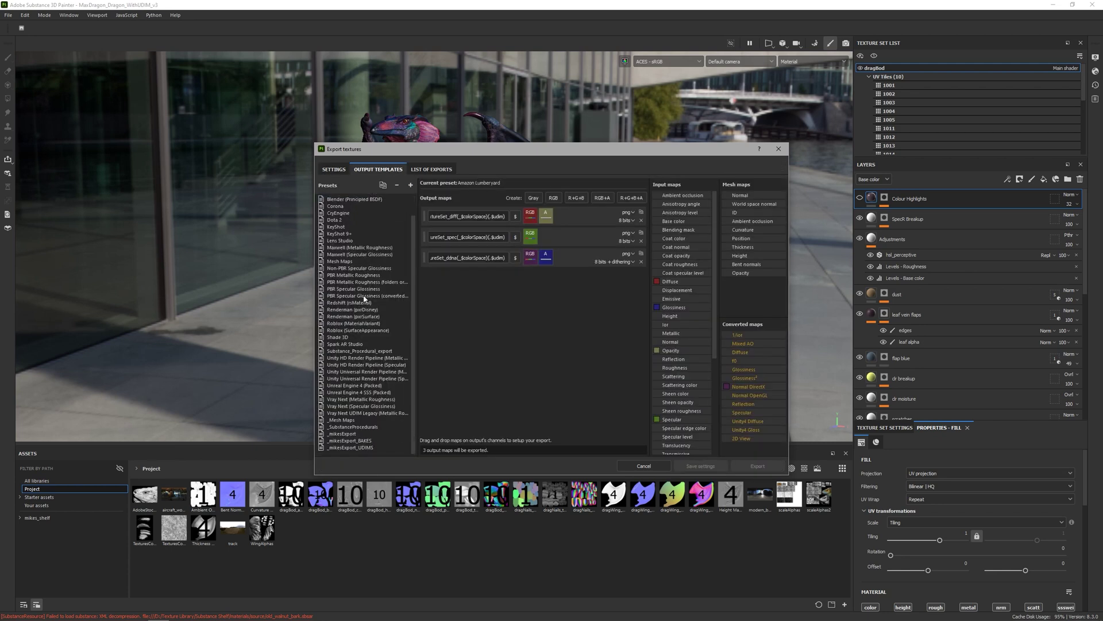
pyautogui.click(368, 447)
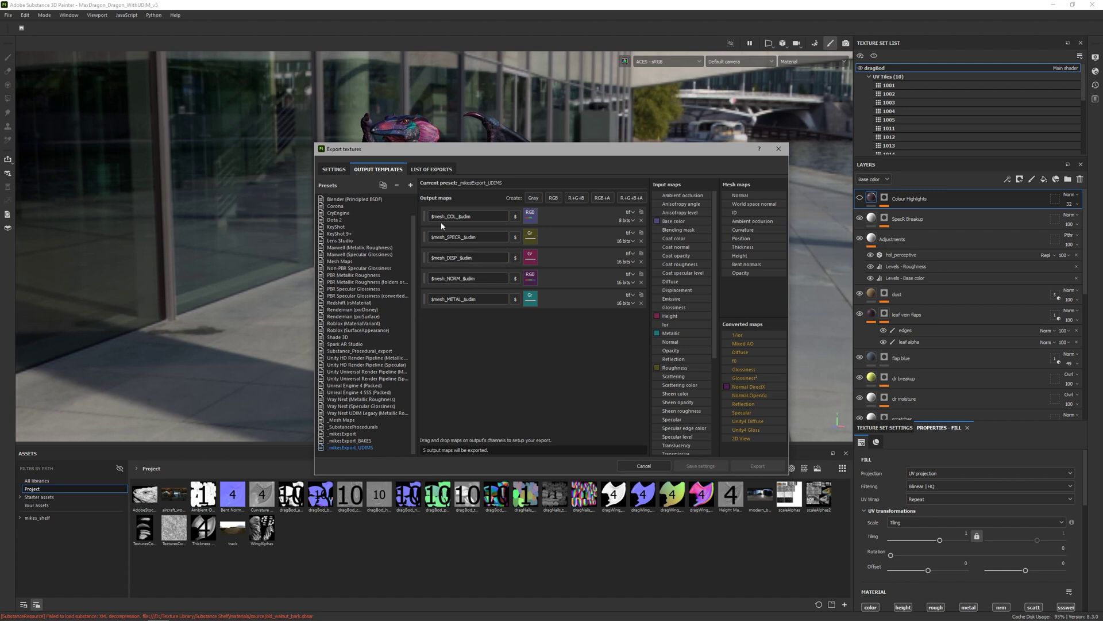
pyautogui.click(333, 169)
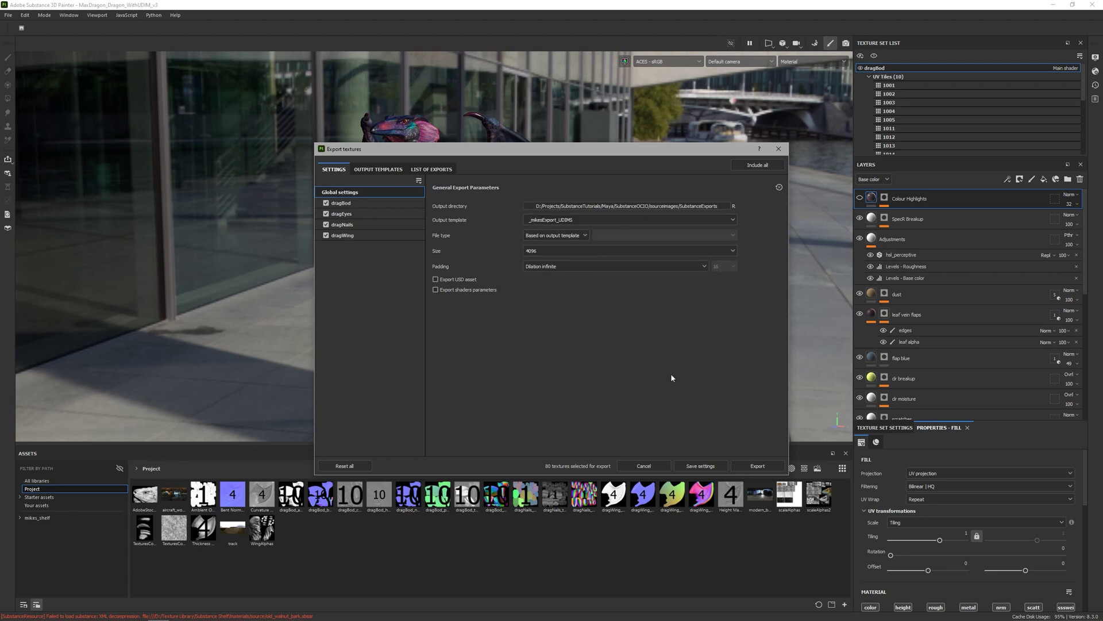
# Export the dragon's textures and download the OpenColorIO-Configs repository ZIP from GitHub
pyautogui.click(750, 466)
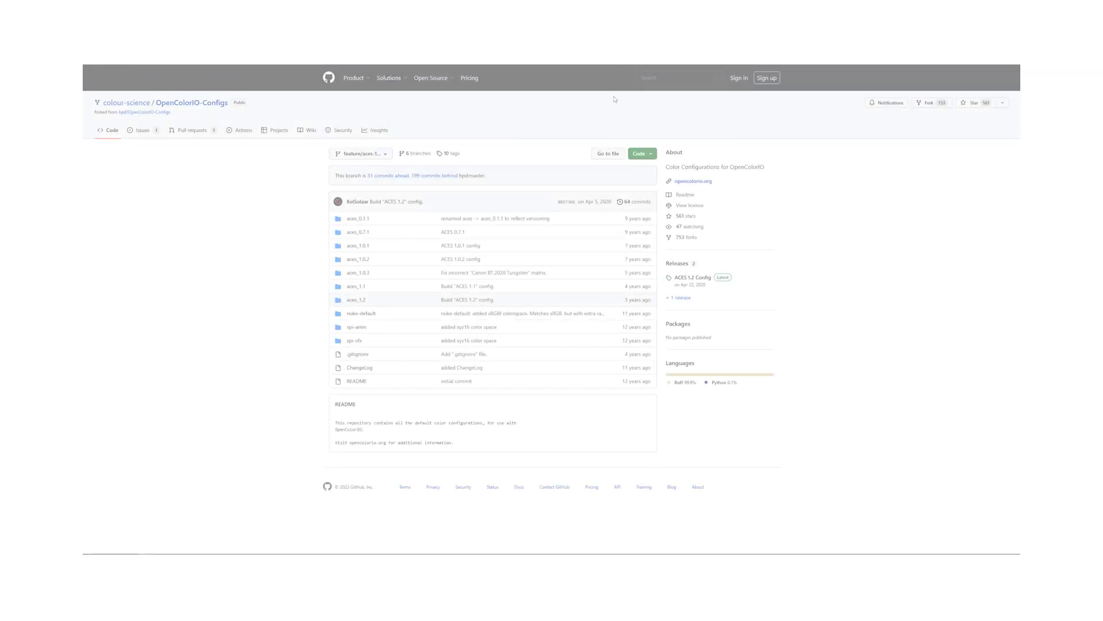
pyautogui.click(640, 153)
pyautogui.click(578, 275)
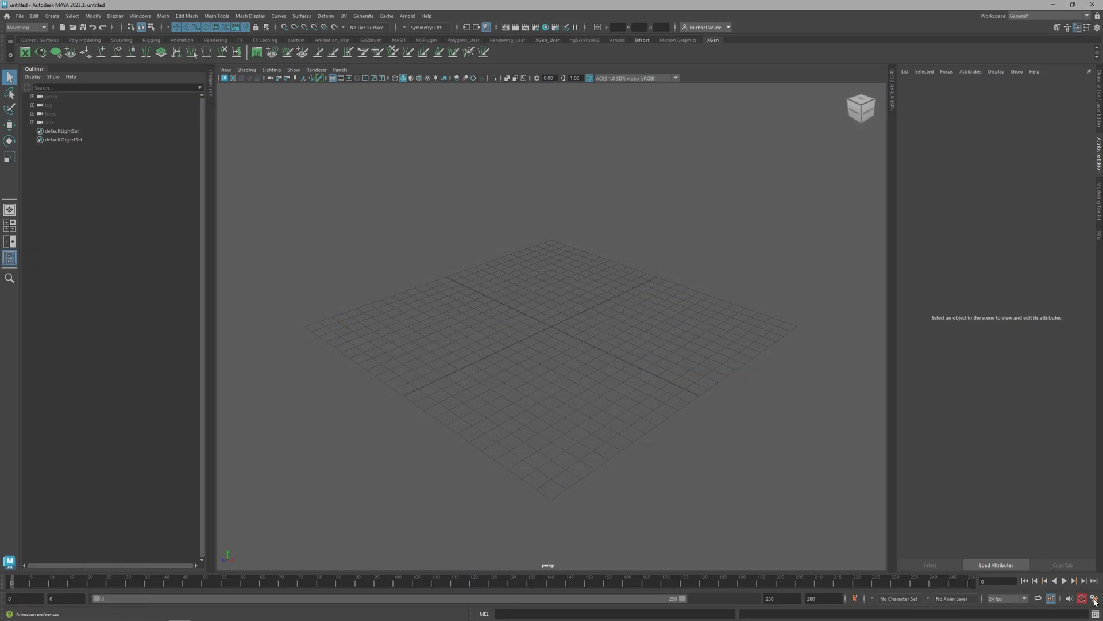
# In Color Management preferences, confirm ACEScg rendering space, sRGB display and ACES 1.0 SDR-video view
pyautogui.click(1094, 600)
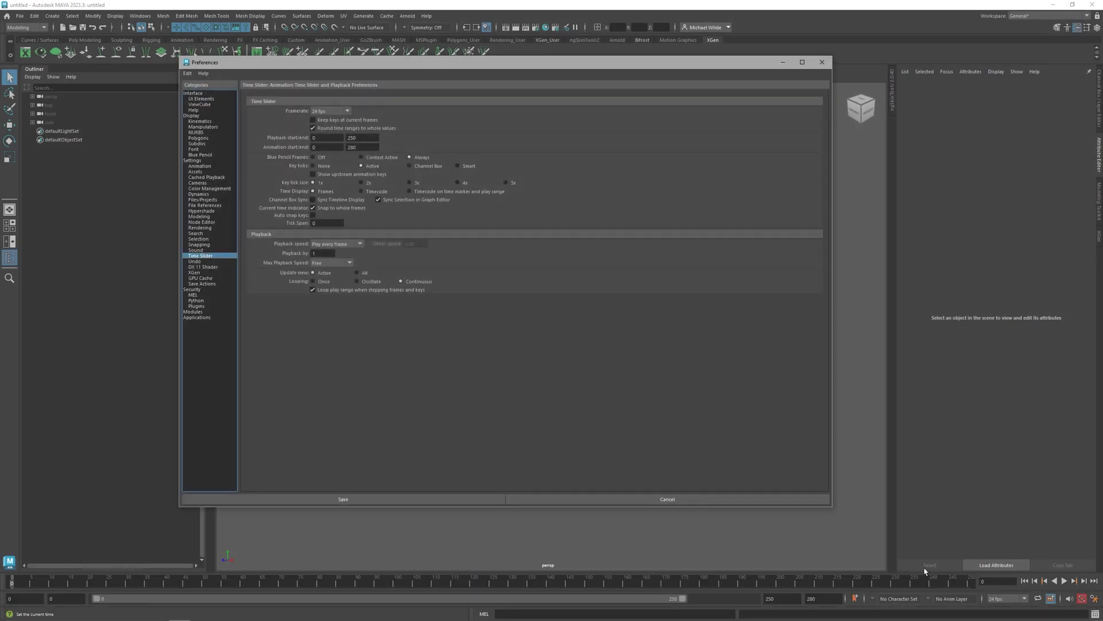
pyautogui.click(220, 190)
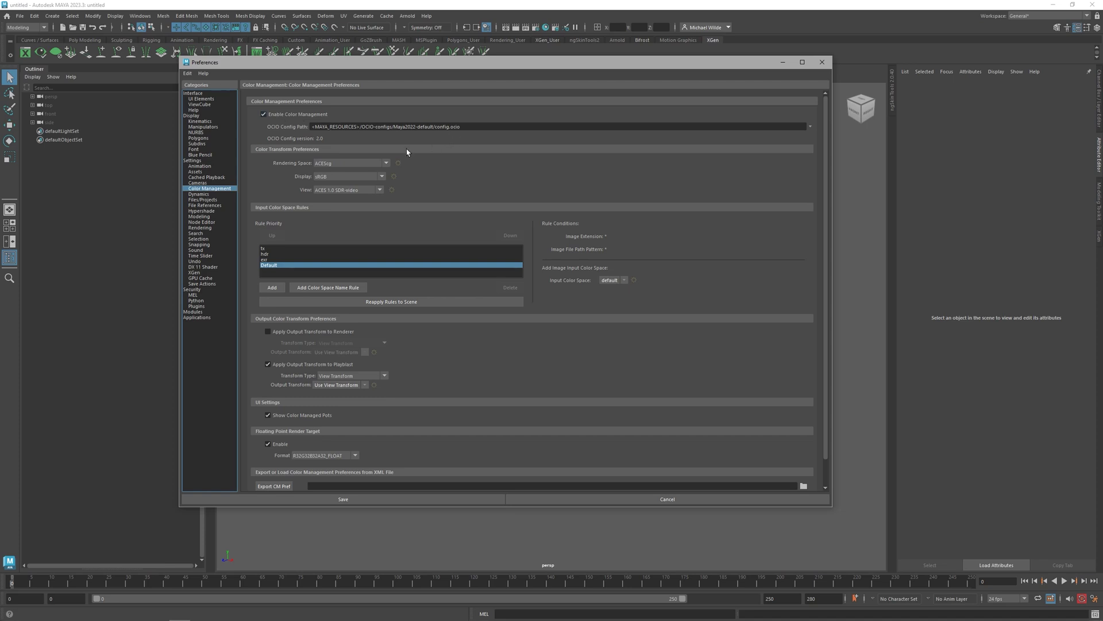
pyautogui.click(372, 164)
pyautogui.click(373, 163)
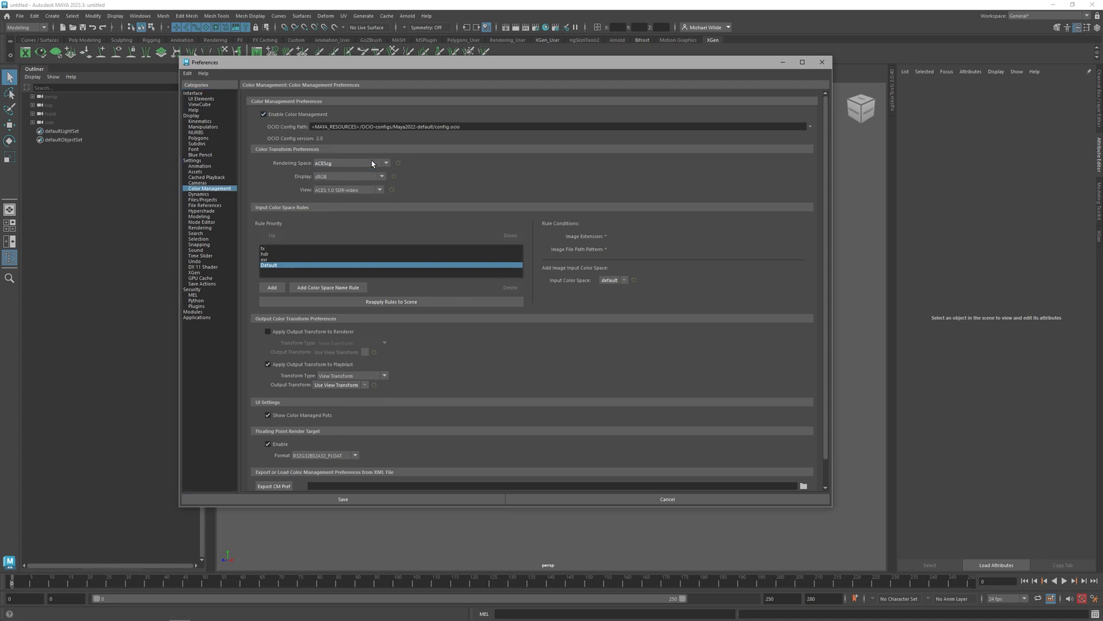
pyautogui.click(374, 177)
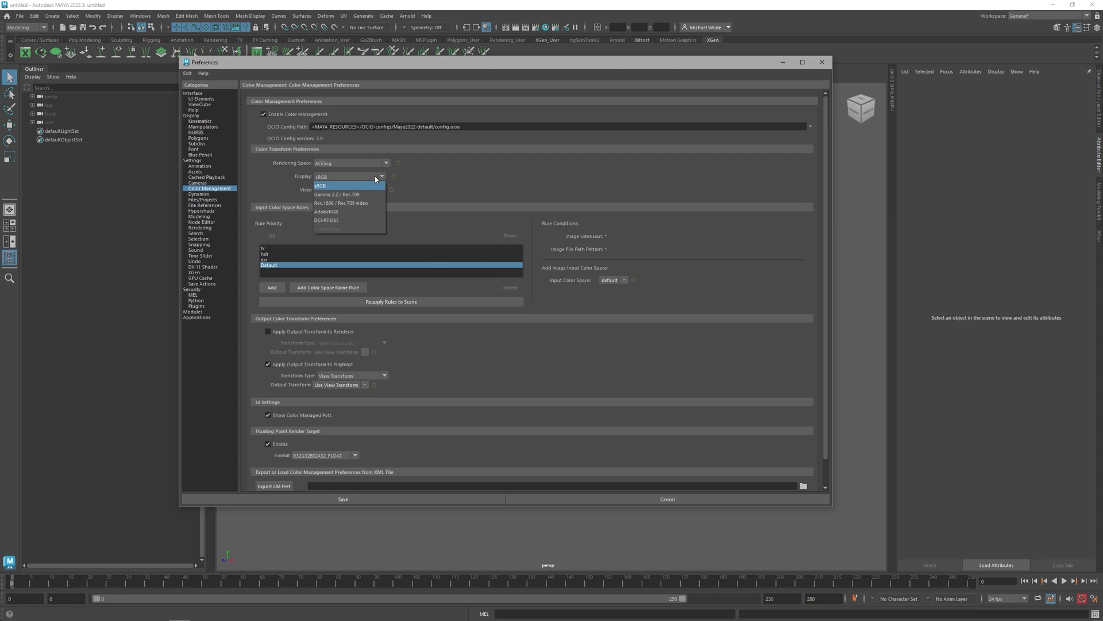
pyautogui.click(375, 178)
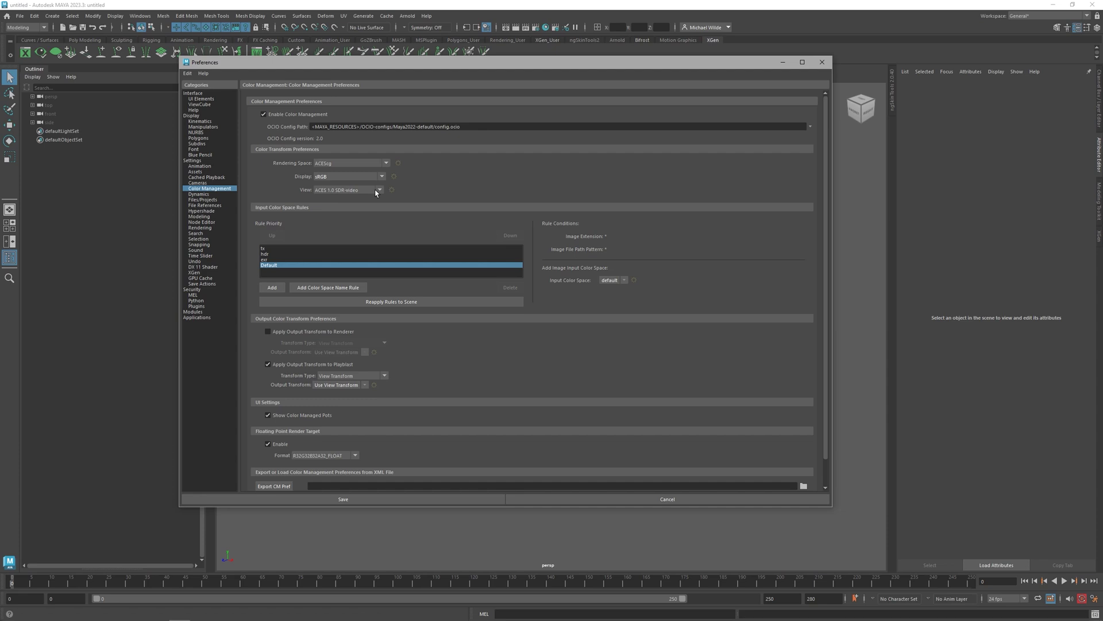
pyautogui.click(376, 191)
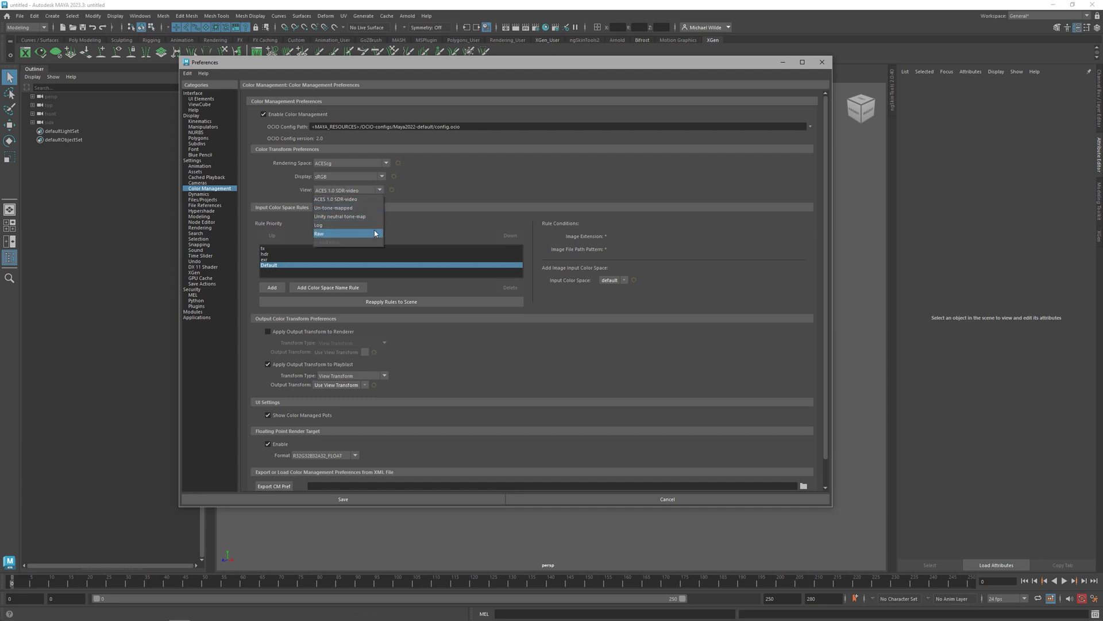
pyautogui.click(369, 192)
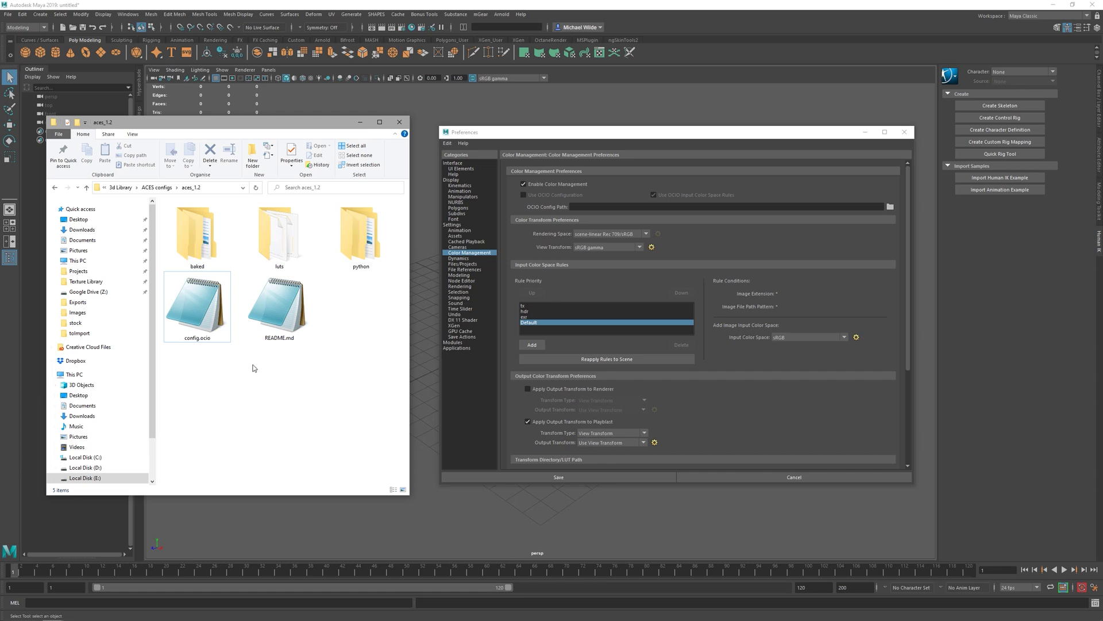
# Paste the copied config.ocio path into the OCIO Config Path field and confirm it
pyautogui.click(204, 329)
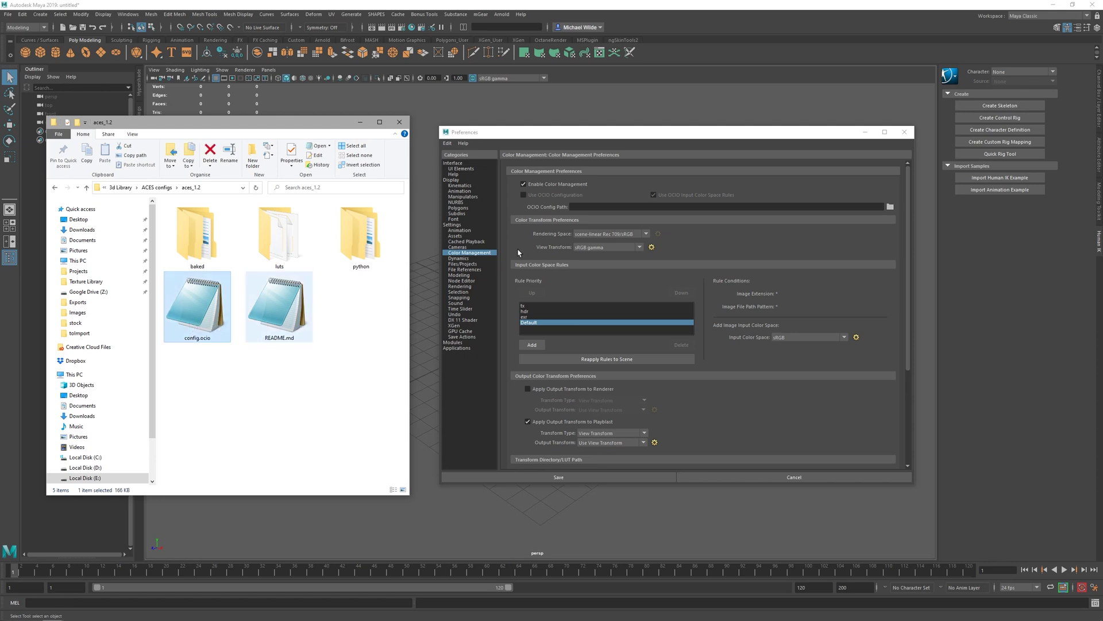
pyautogui.click(604, 206)
pyautogui.write('E:\\3d Library\\ACES configs\\aces_1.2\\config.ocio')
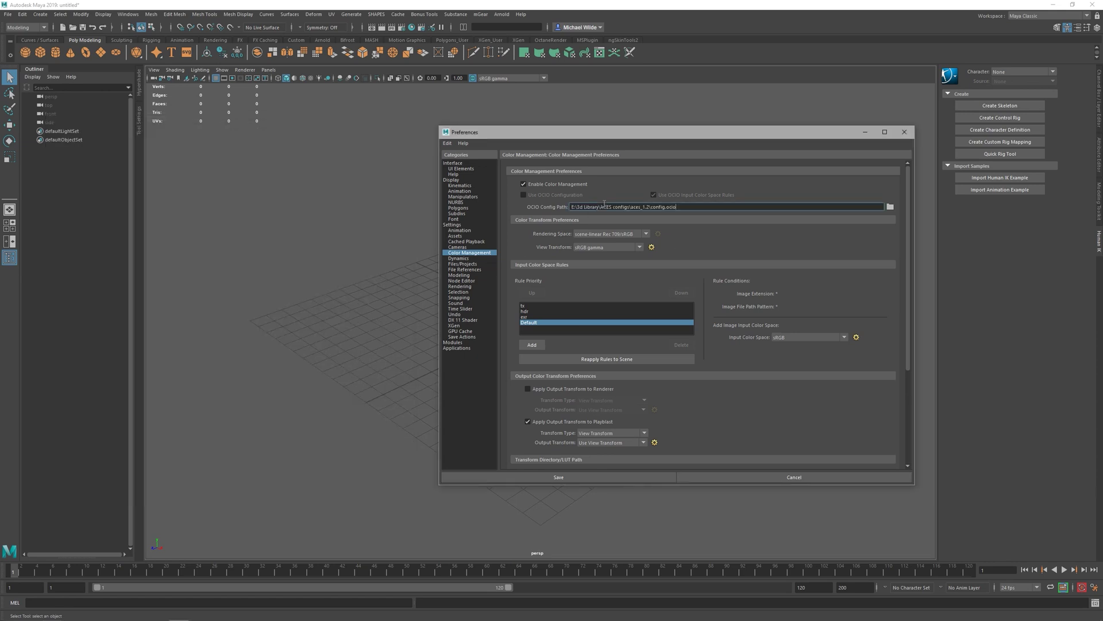
pyautogui.press('Return')
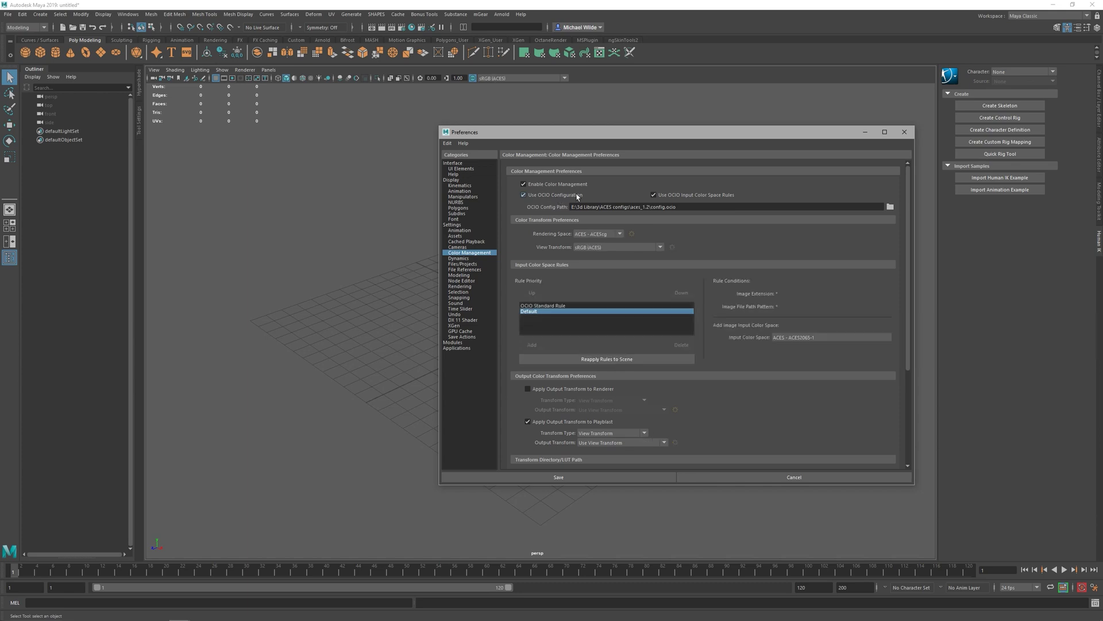
# Keep ACES - ACEScg as rendering space and sRGB (ACES) as the view transform
pyautogui.click(618, 237)
pyautogui.click(618, 242)
pyautogui.click(627, 247)
pyautogui.scroll(3, 630, 323)
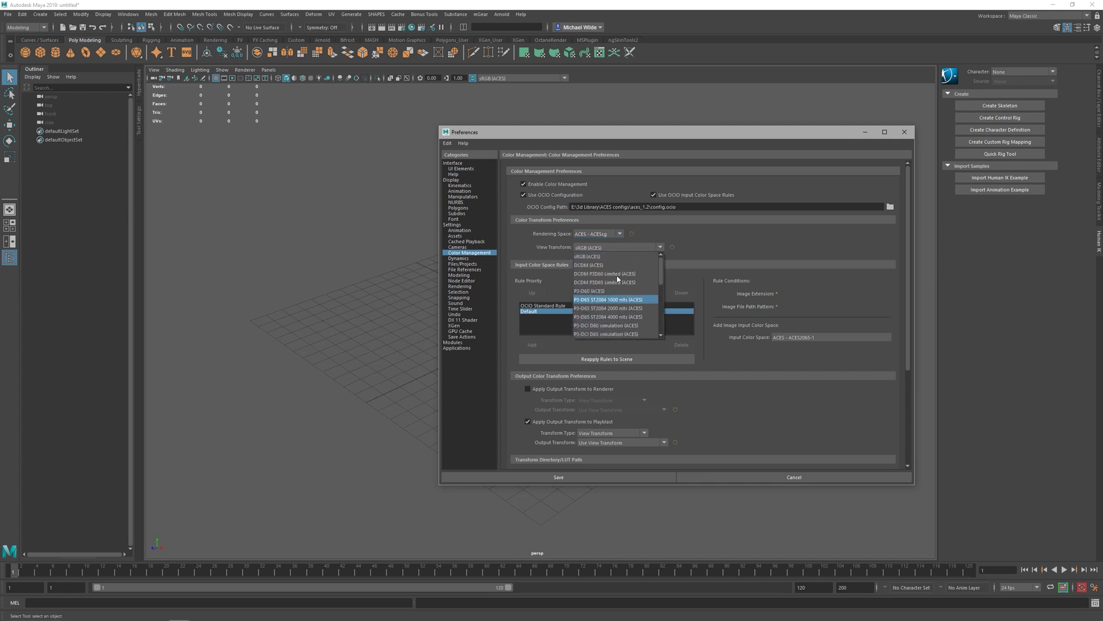
pyautogui.click(599, 256)
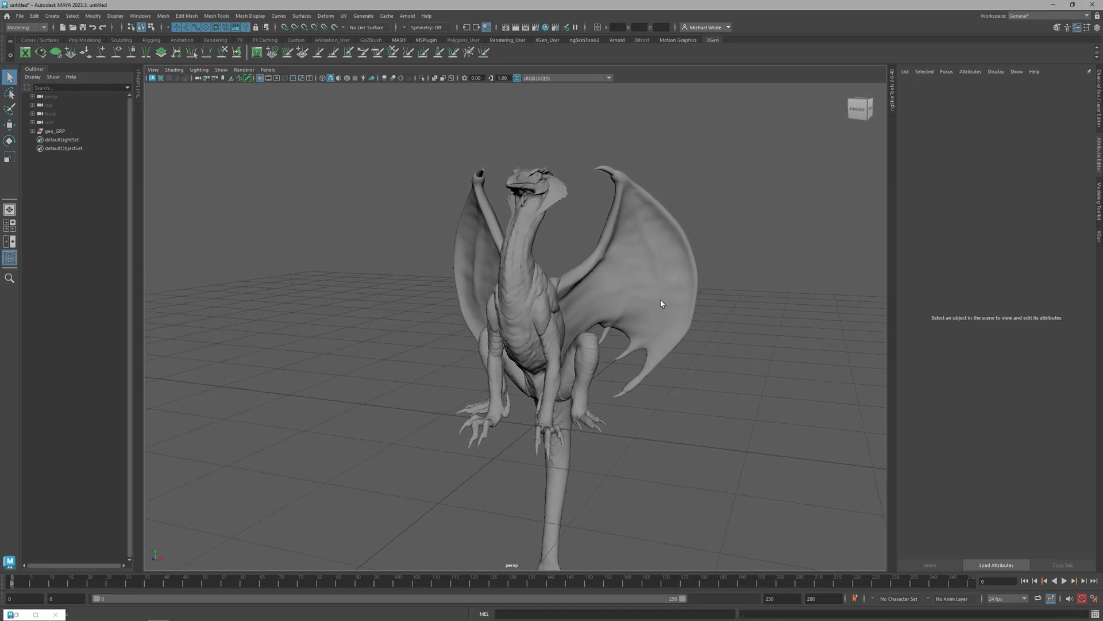
# Create an aiStandardSurface in Hypershade with a file node loading COL_1001.tif into Base Color
pyautogui.click(26, 614)
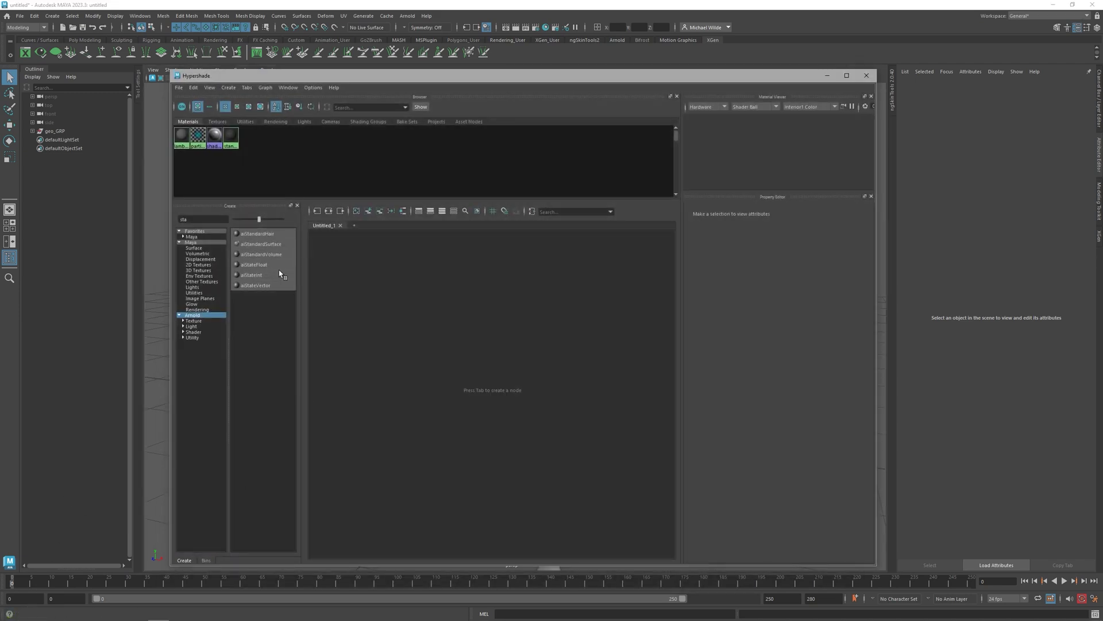
pyautogui.click(264, 244)
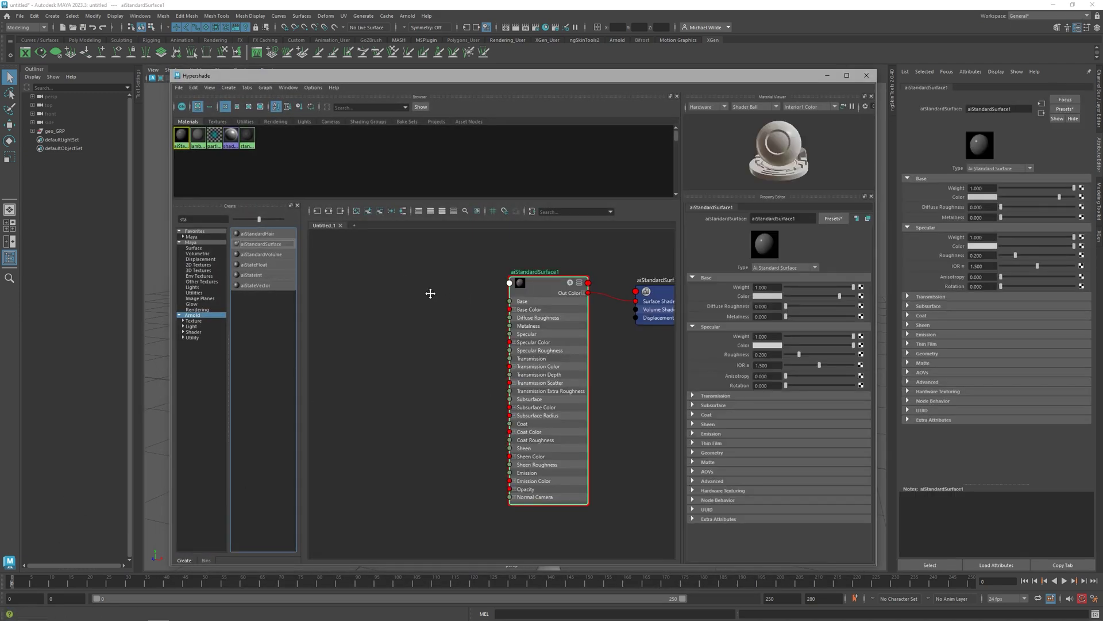
pyautogui.click(861, 296)
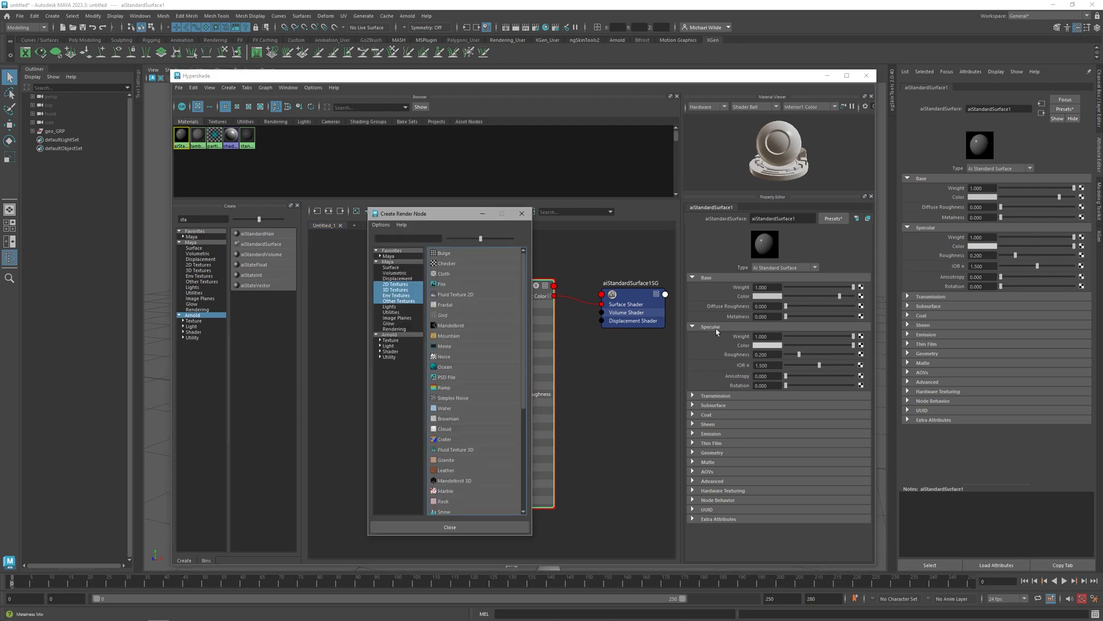
pyautogui.click(441, 285)
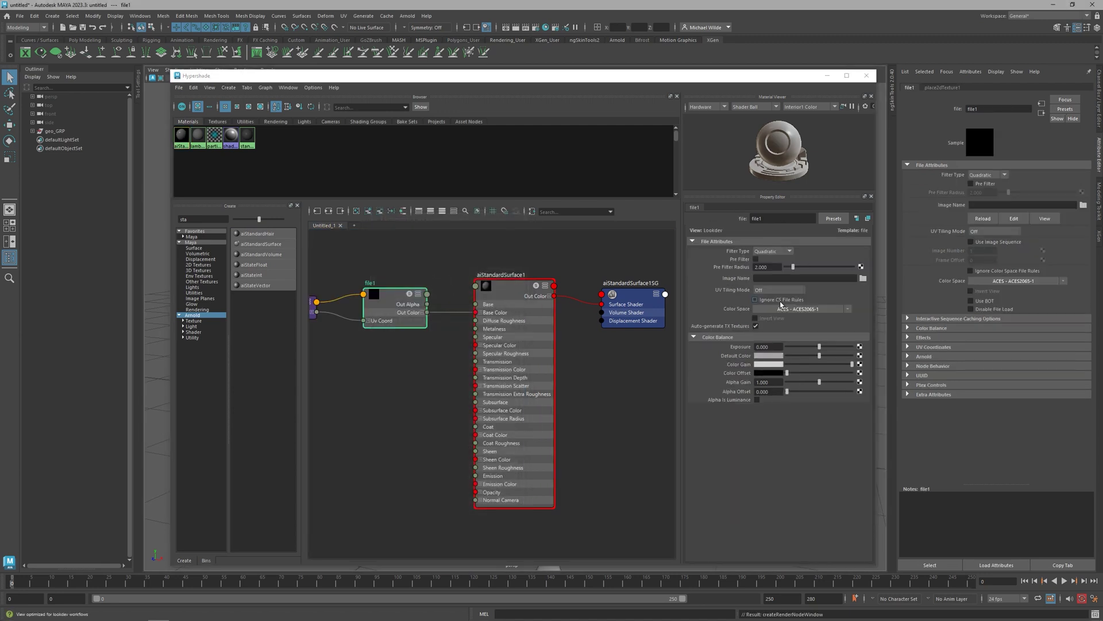
pyautogui.click(864, 278)
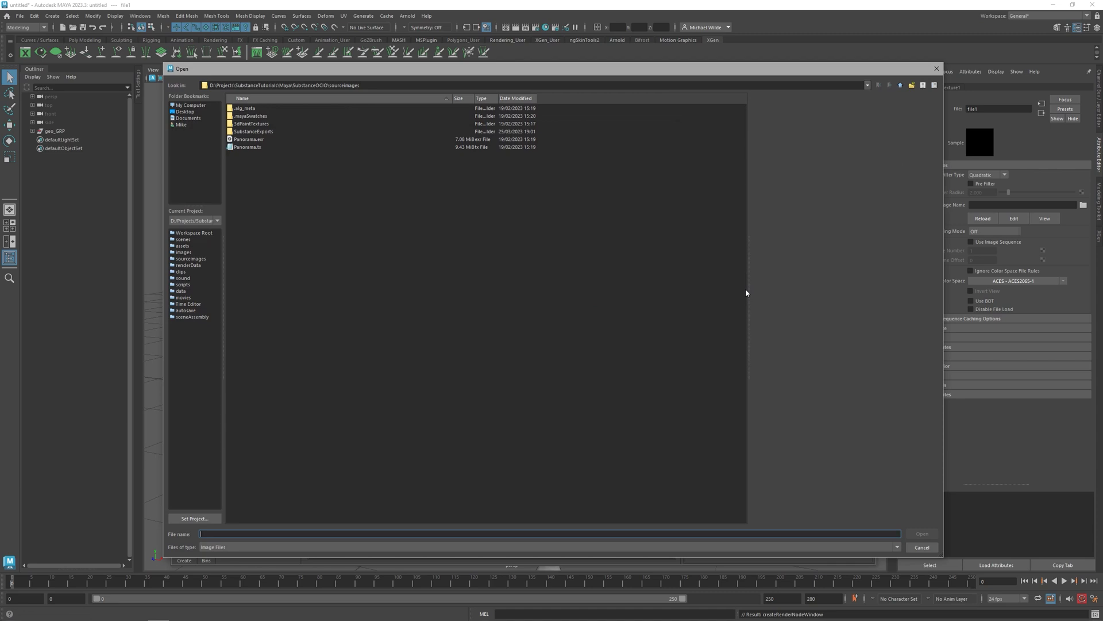
pyautogui.doubleClick(261, 133)
pyautogui.doubleClick(261, 117)
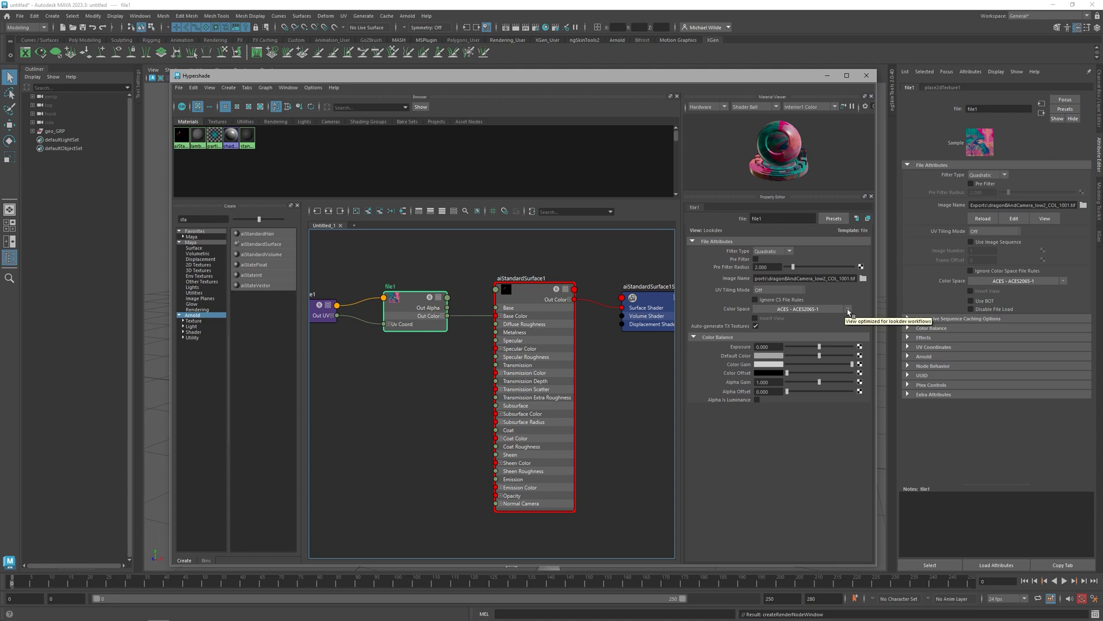
# Set file1's colour space to Utility - sRGB - Texture and its UV tiling to UDIM (Mari)
pyautogui.click(849, 310)
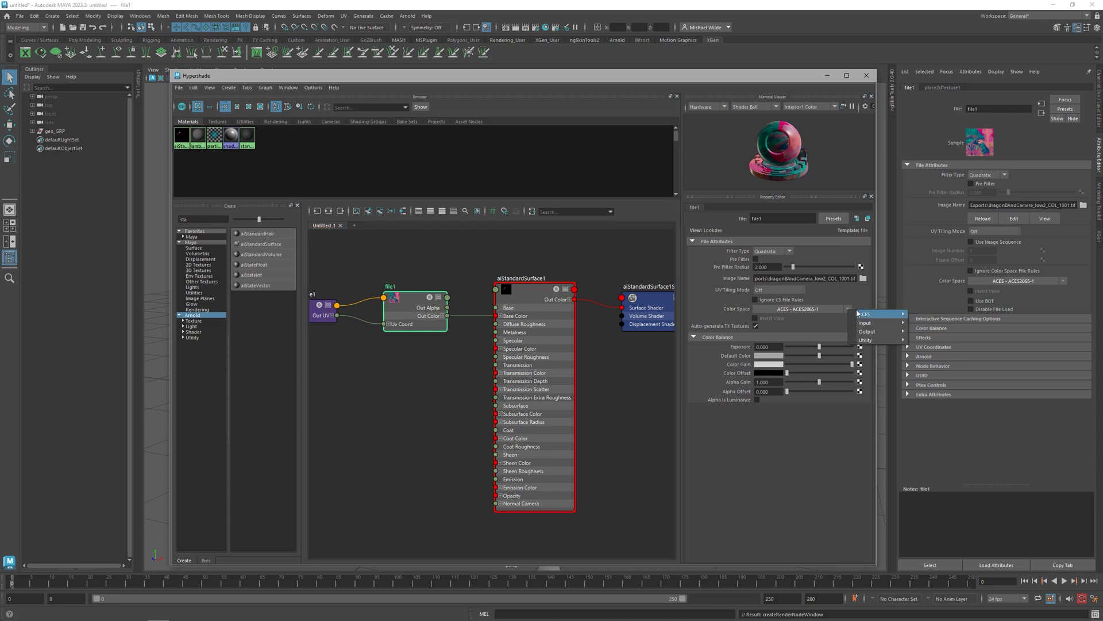
pyautogui.moveTo(882, 342)
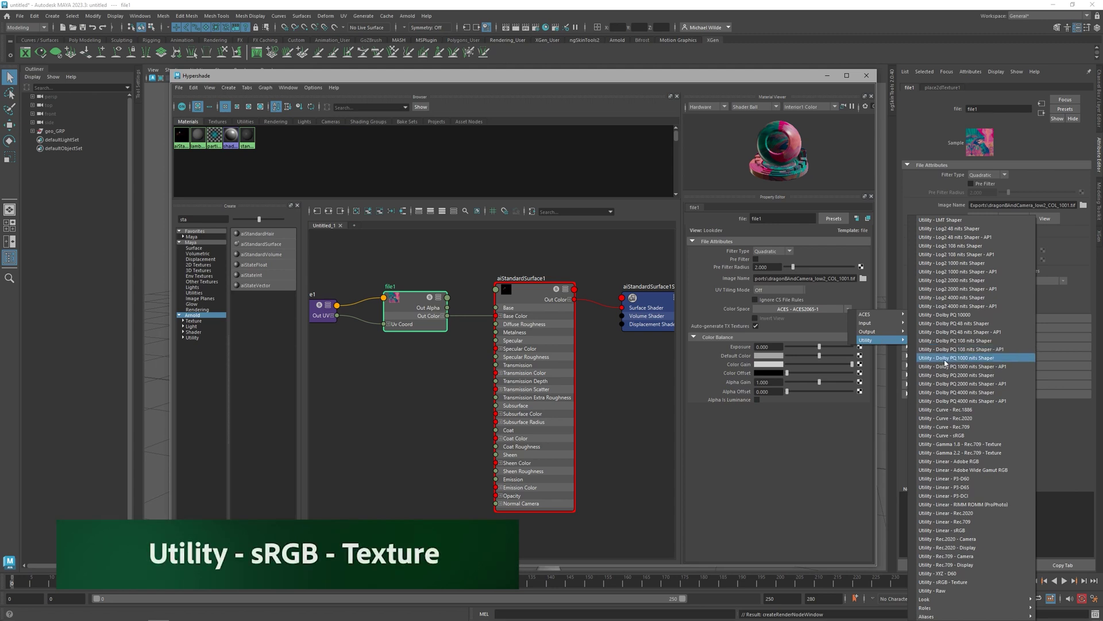
pyautogui.click(984, 581)
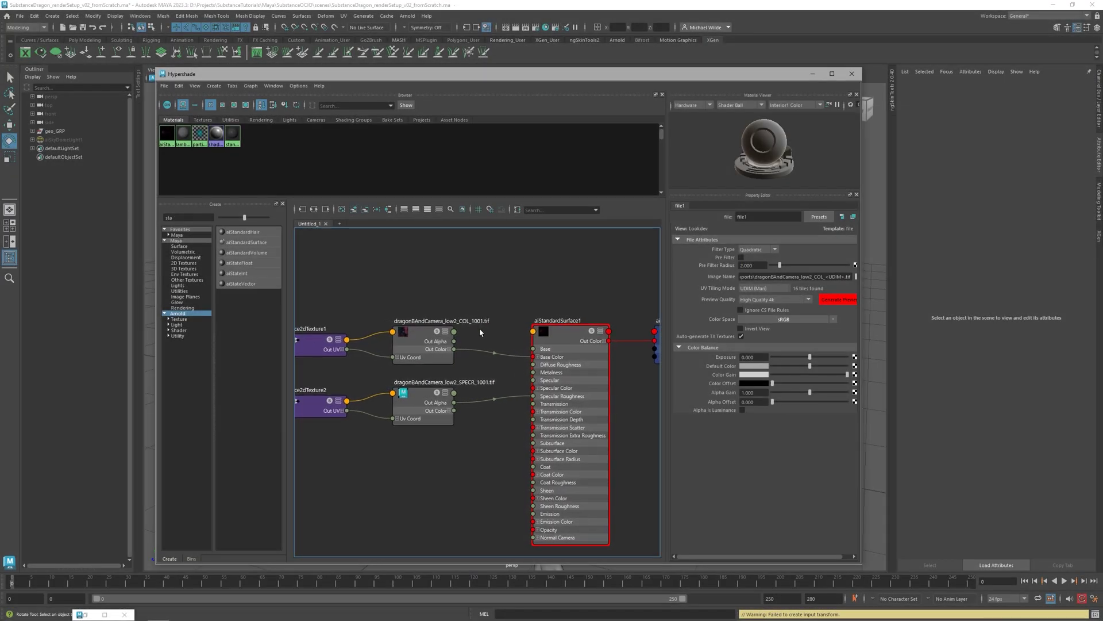
pyautogui.click(424, 333)
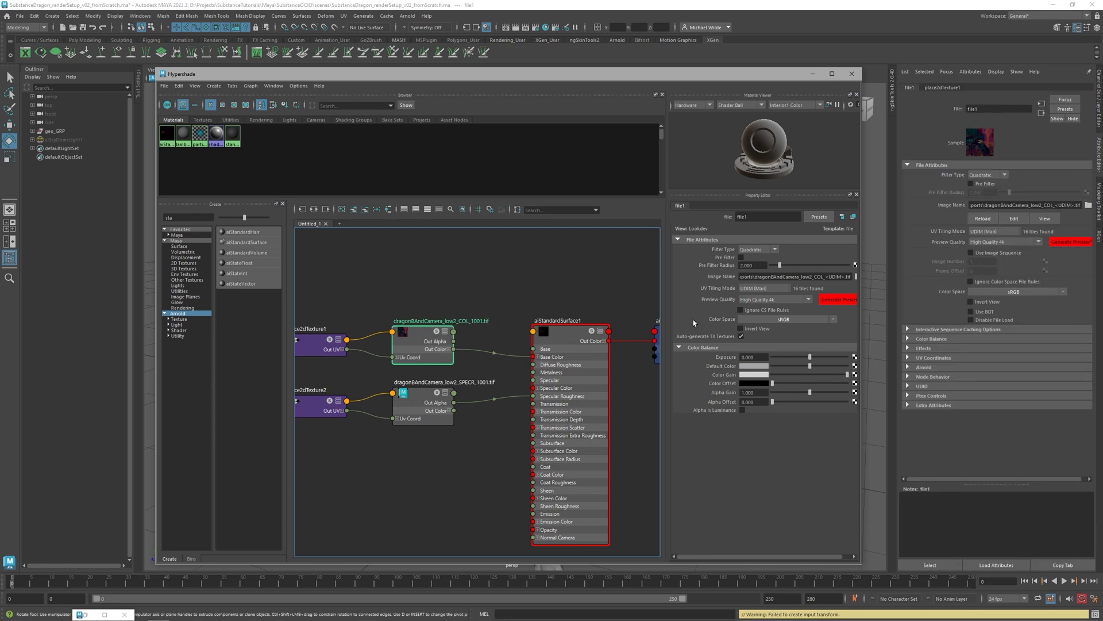
pyautogui.click(835, 319)
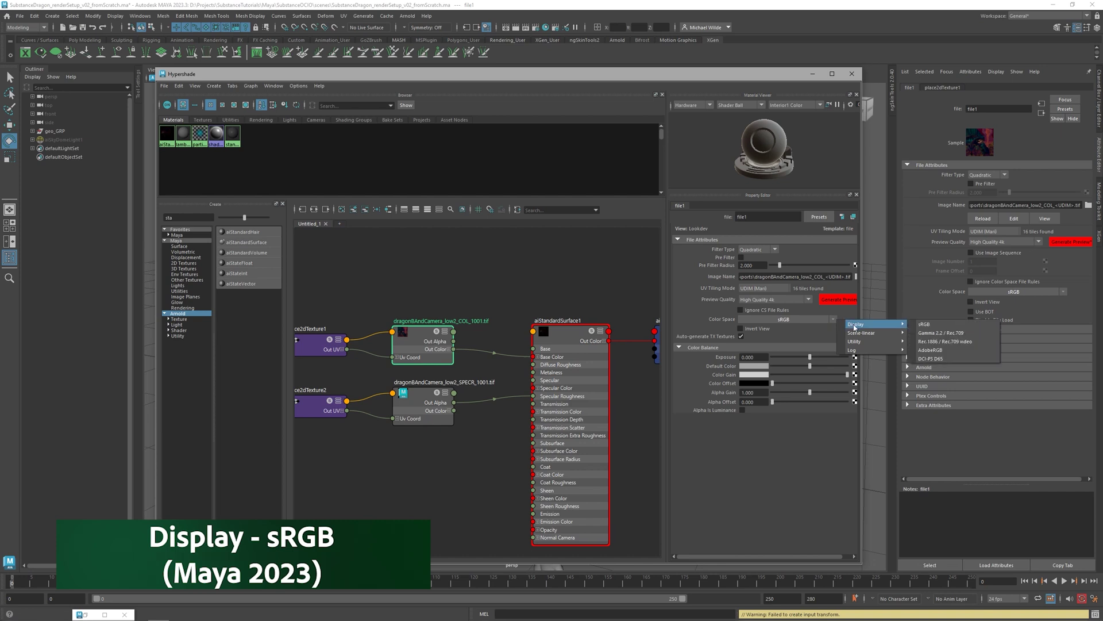
pyautogui.click(932, 325)
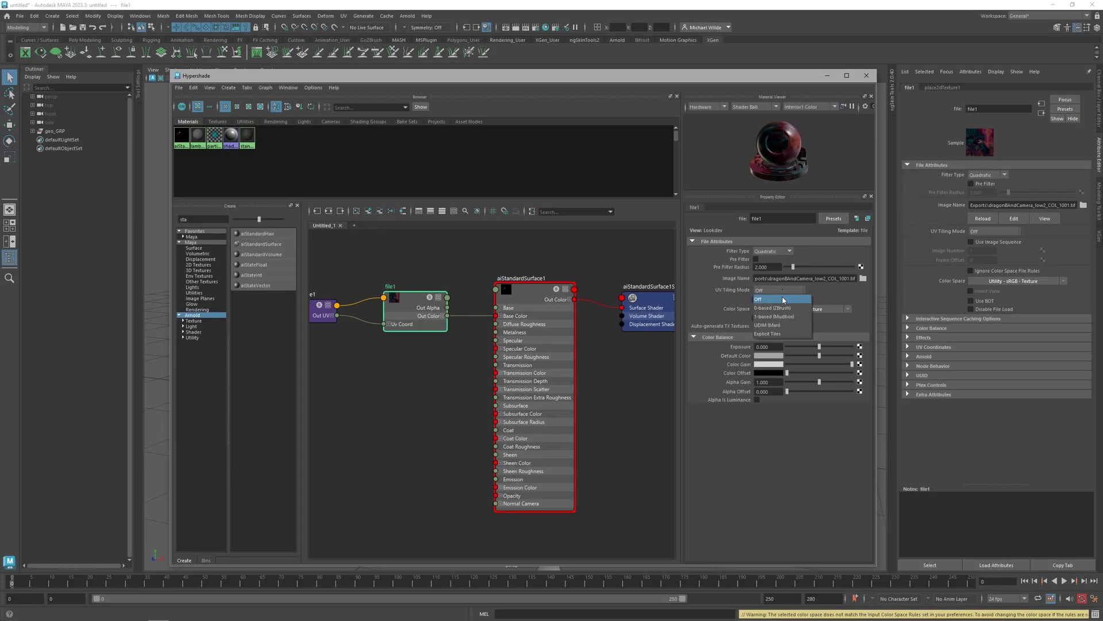
pyautogui.click(782, 325)
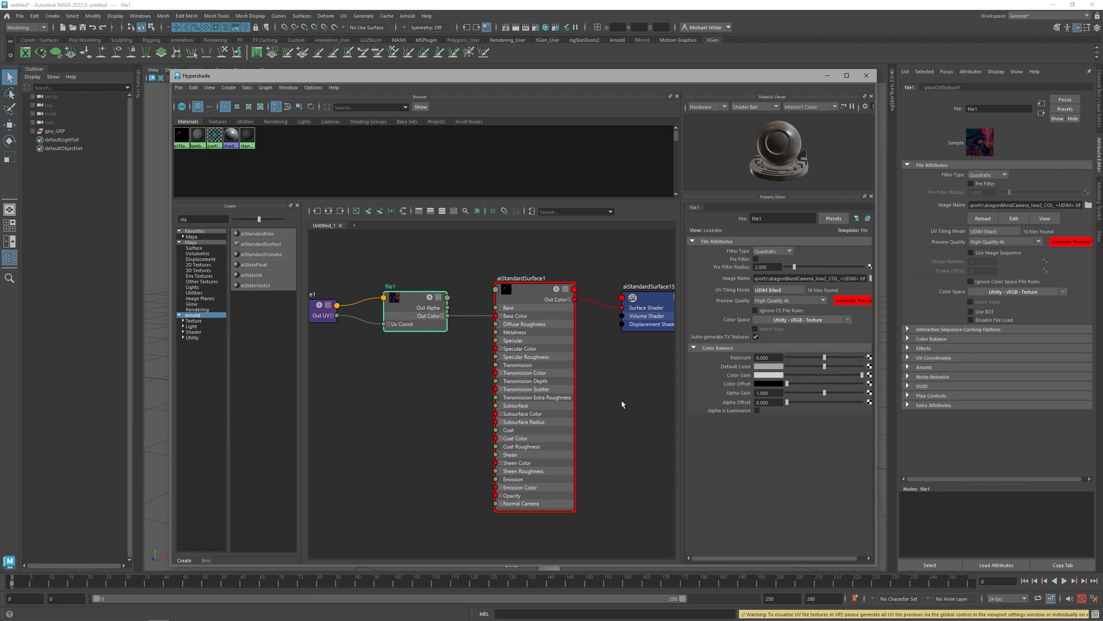
pyautogui.click(584, 370)
# Add a second file node to aiStandardSurface1 loading SPECR_1001.tif from SubstanceExports
pyautogui.click(528, 297)
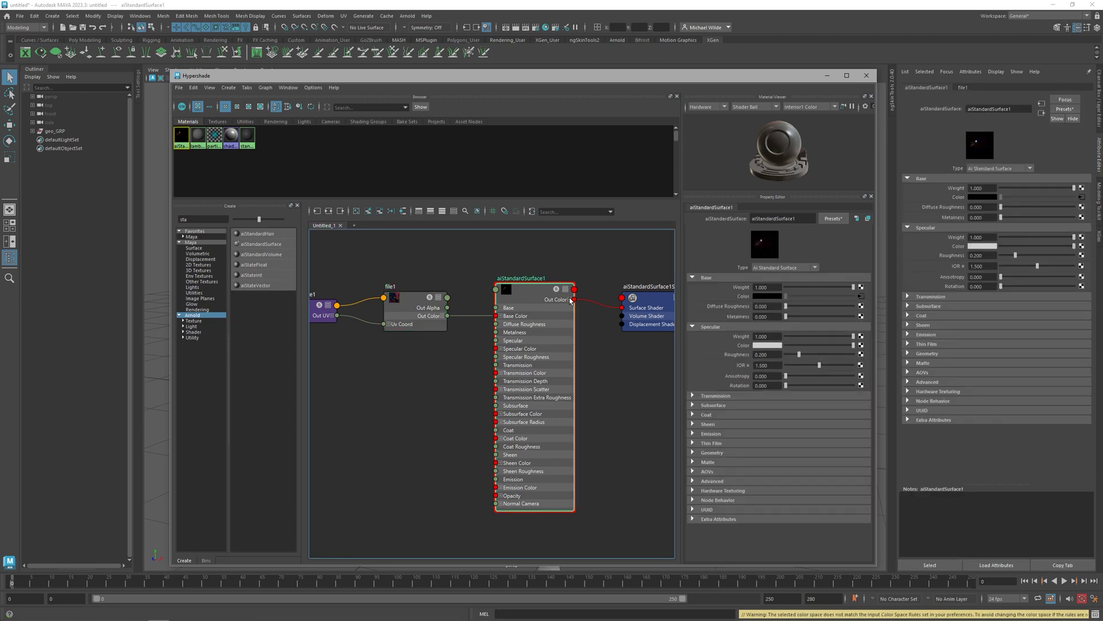
pyautogui.click(860, 296)
pyautogui.click(458, 286)
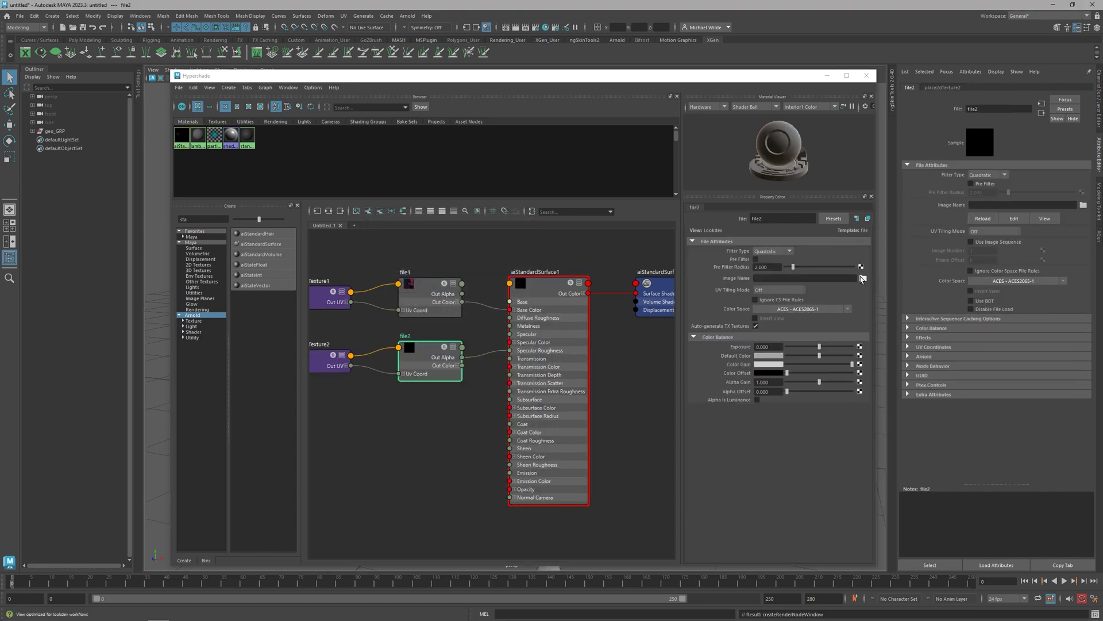
pyautogui.doubleClick(293, 153)
pyautogui.scroll(-10, 378, 251)
pyautogui.doubleClick(300, 349)
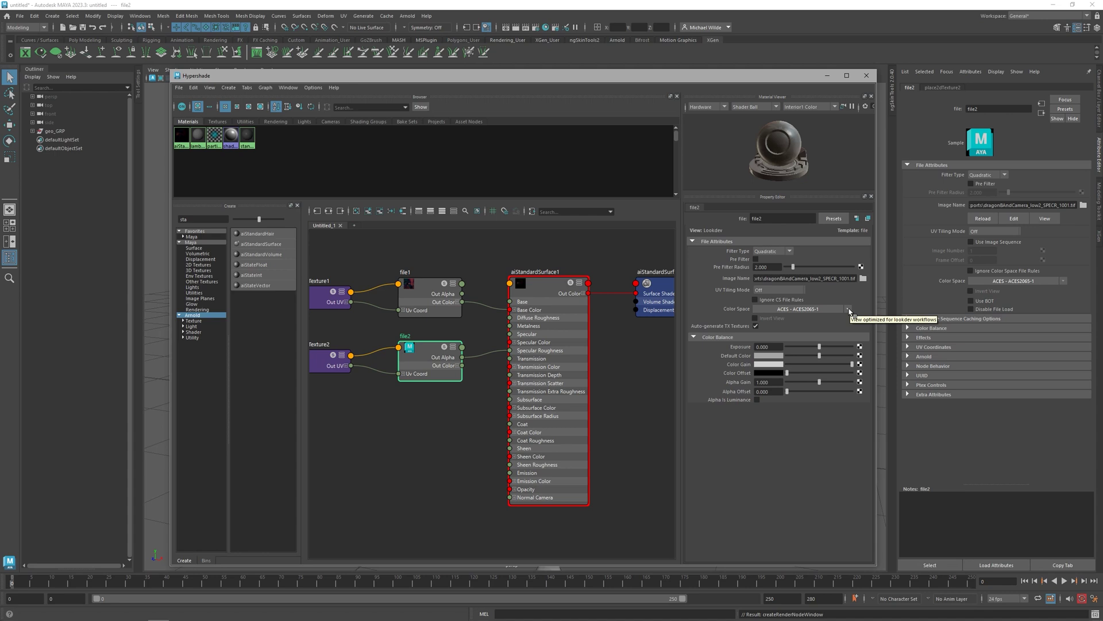
# Set file2's colour space to Utility - Raw and UV tiling to UDIM (Mari)
pyautogui.click(850, 311)
pyautogui.moveTo(878, 341)
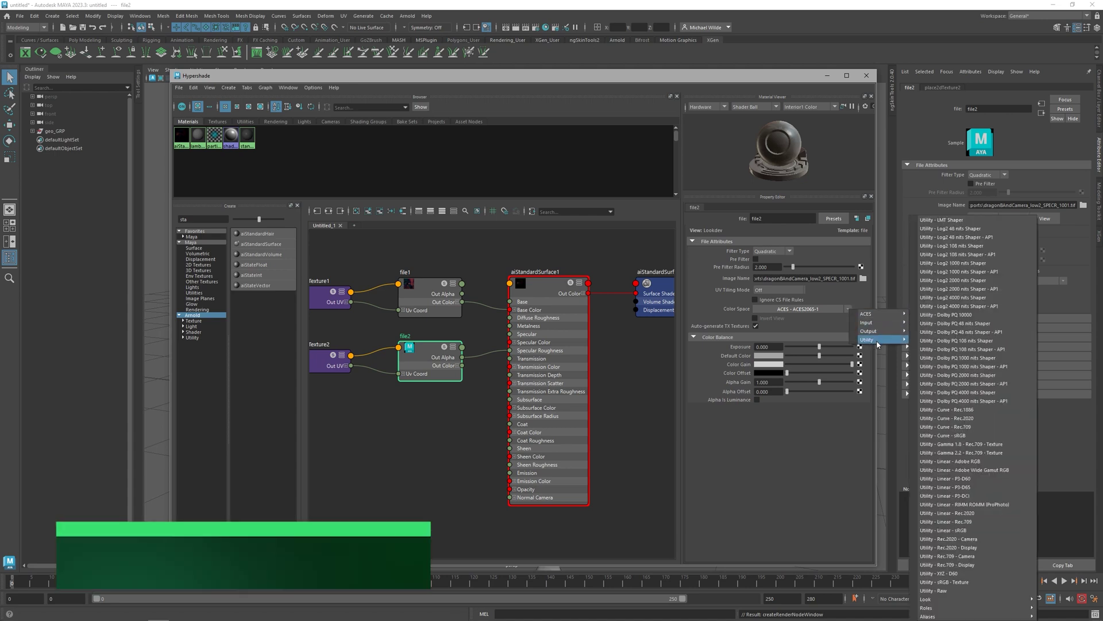
pyautogui.click(957, 591)
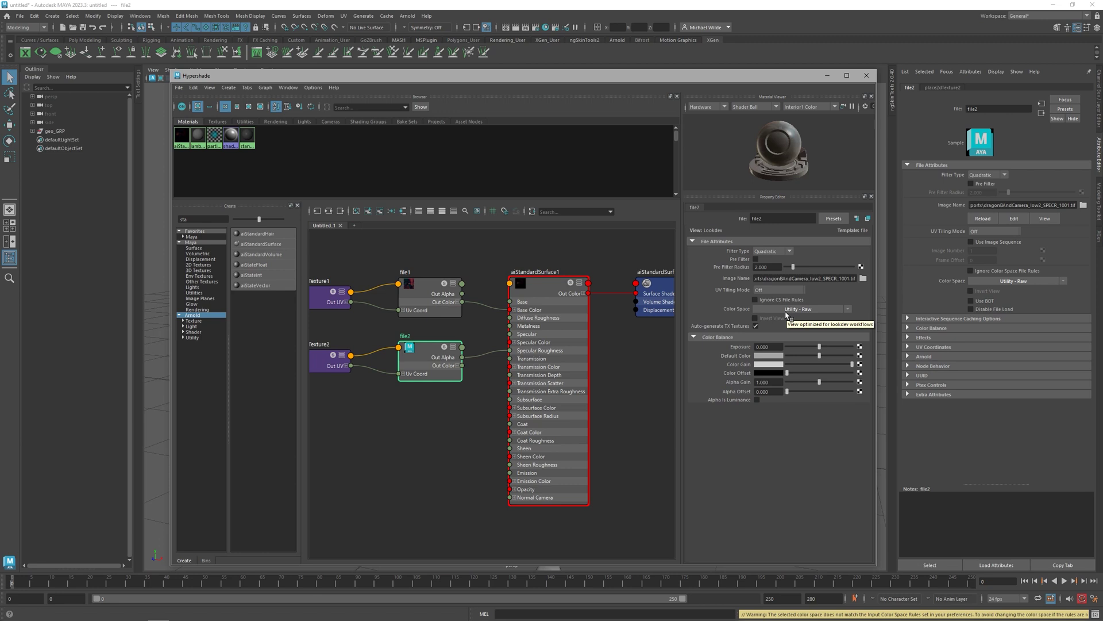
pyautogui.click(786, 290)
pyautogui.click(791, 325)
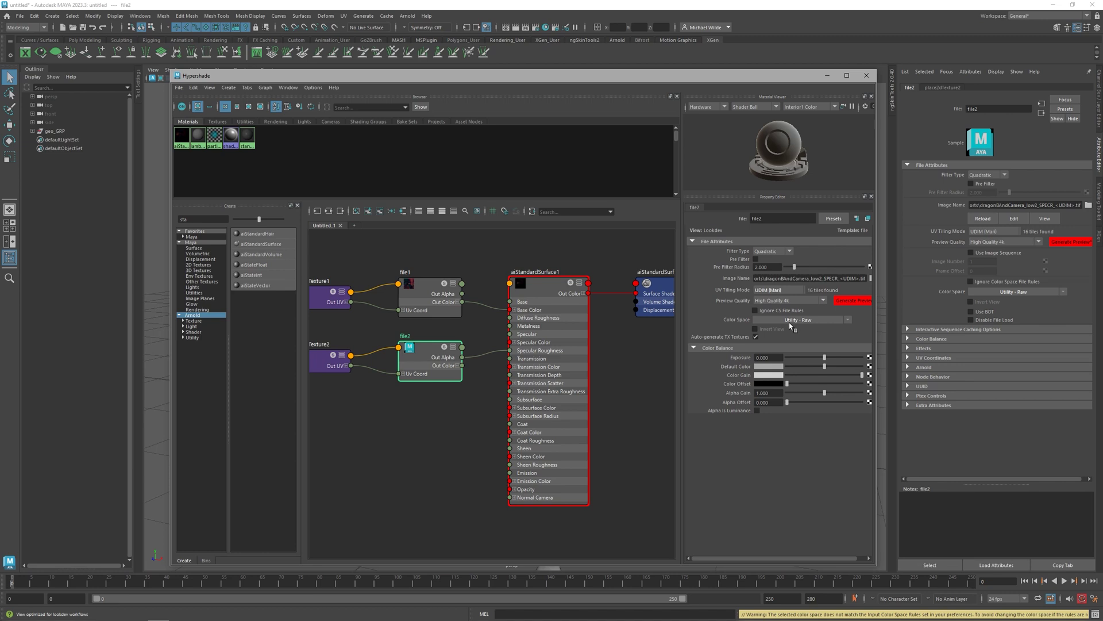
# Minimise Hypershade and create an Arnold Skydome Light around the dragon
pyautogui.click(826, 75)
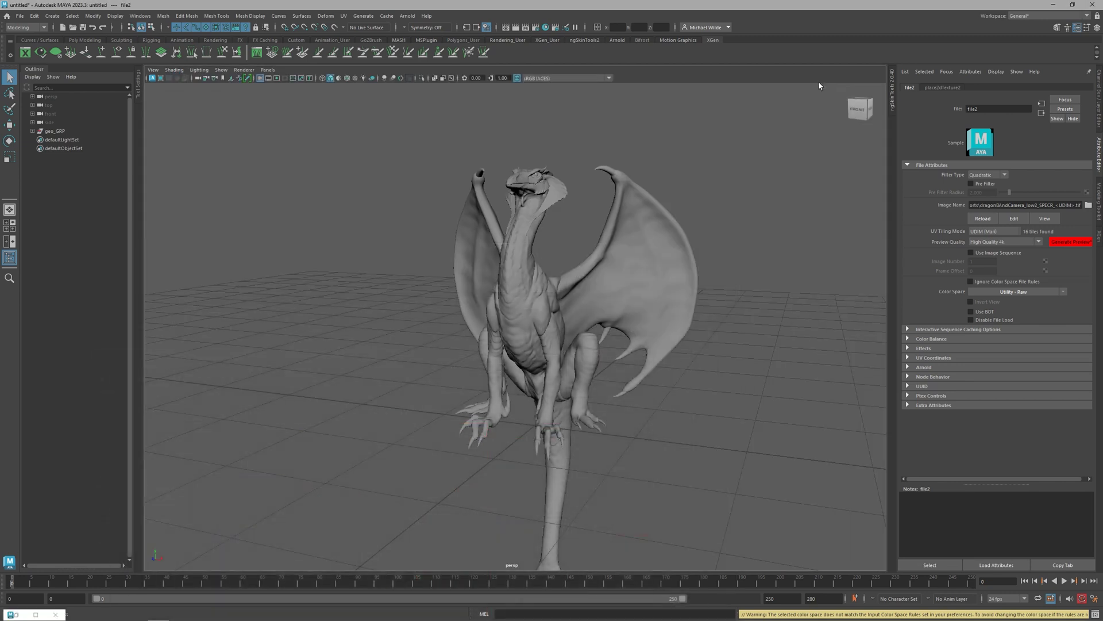
pyautogui.click(408, 16)
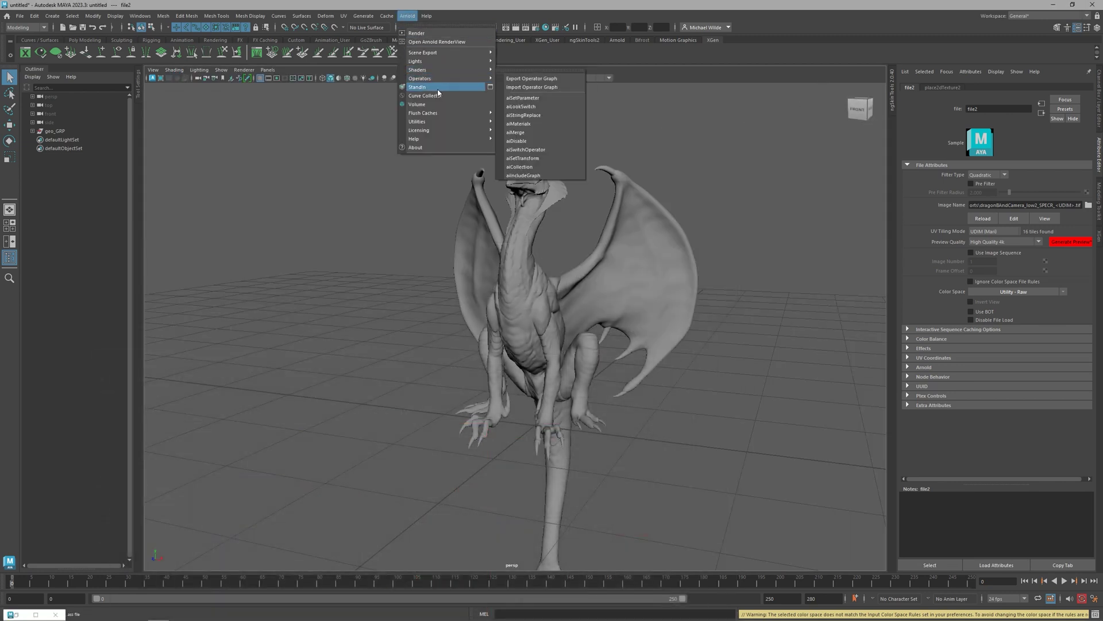
pyautogui.moveTo(428, 61)
pyautogui.click(538, 69)
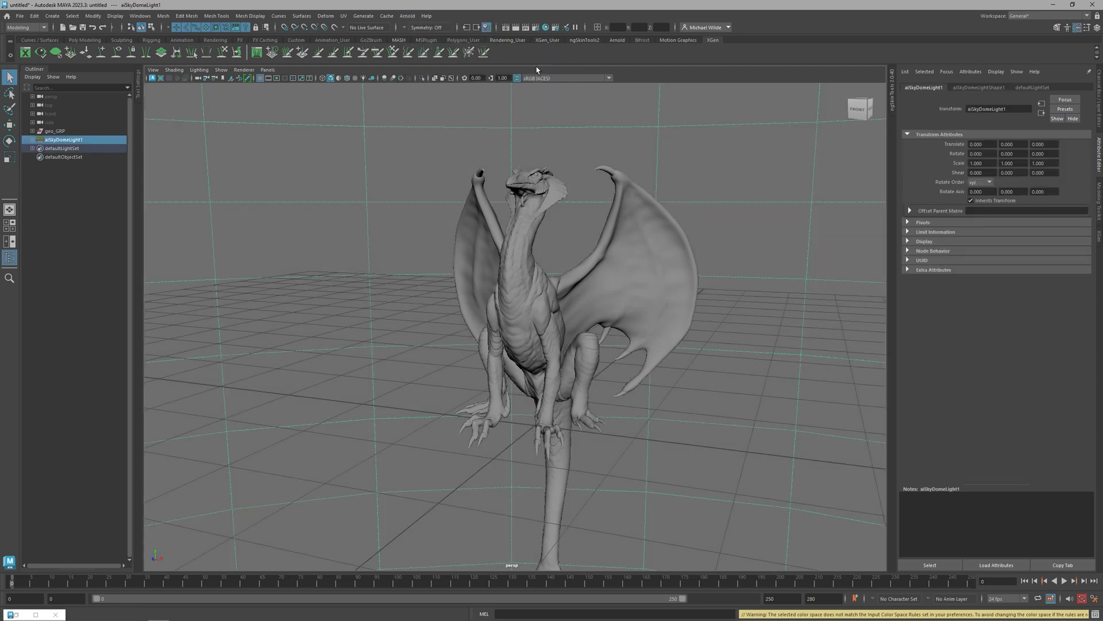
pyautogui.click(991, 88)
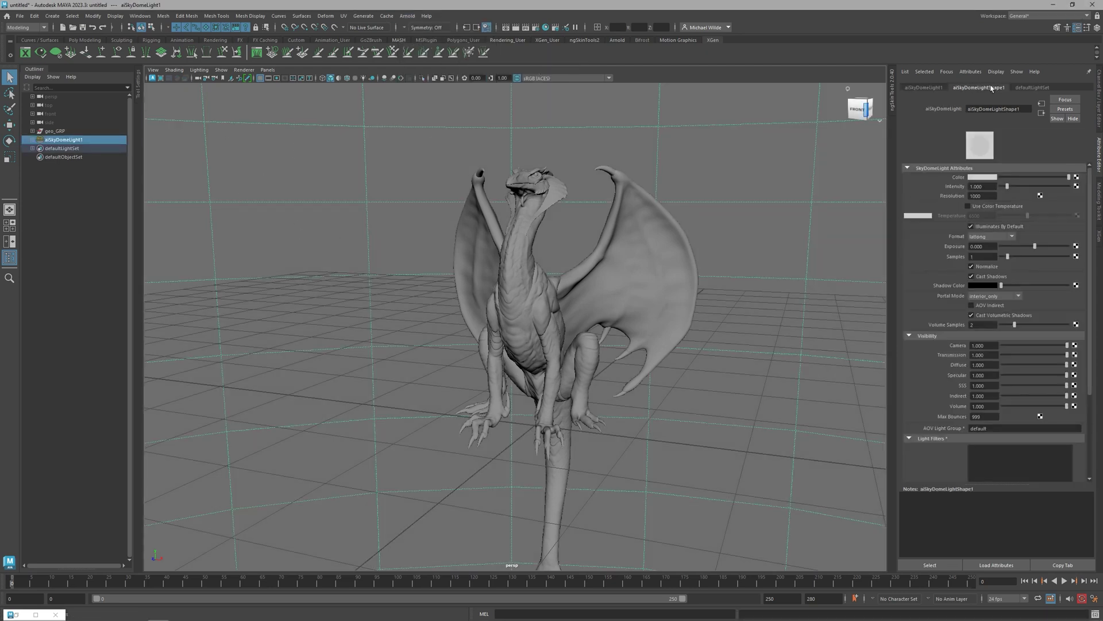
# Feed the sky dome colour with a file node loading modern_buildings_2_4k.exr, then orbit the viewport
pyautogui.click(1076, 178)
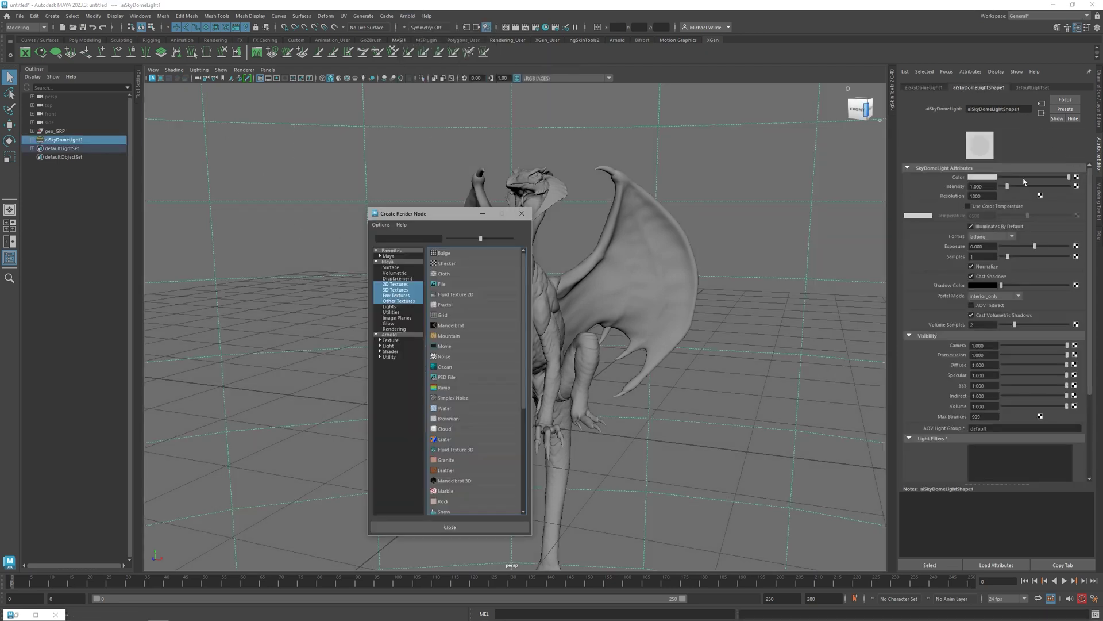
pyautogui.click(443, 287)
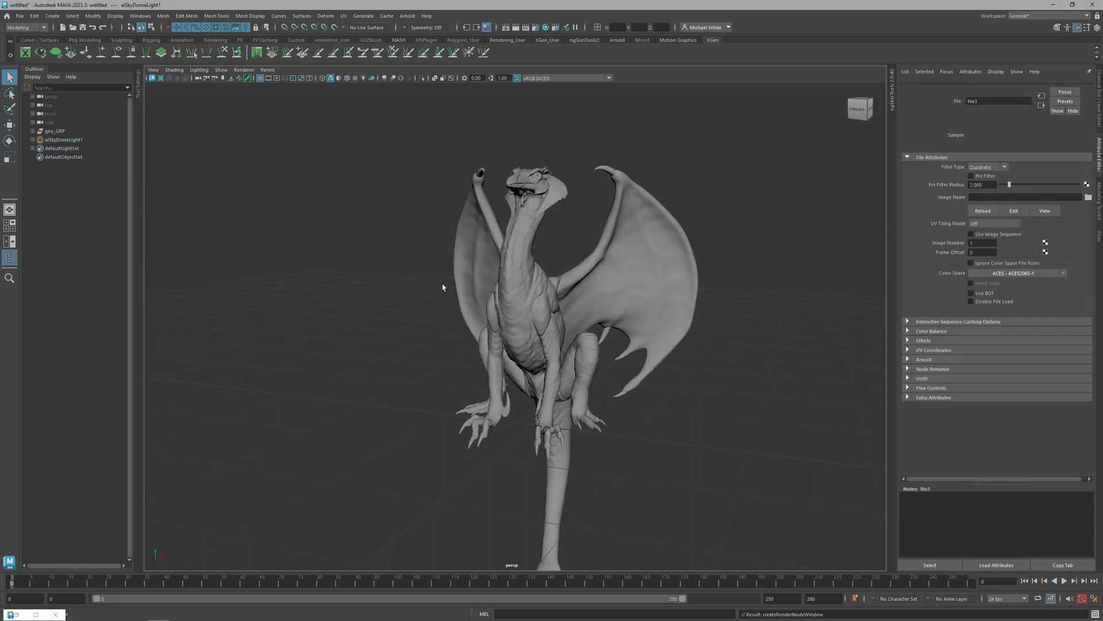
pyautogui.click(1083, 206)
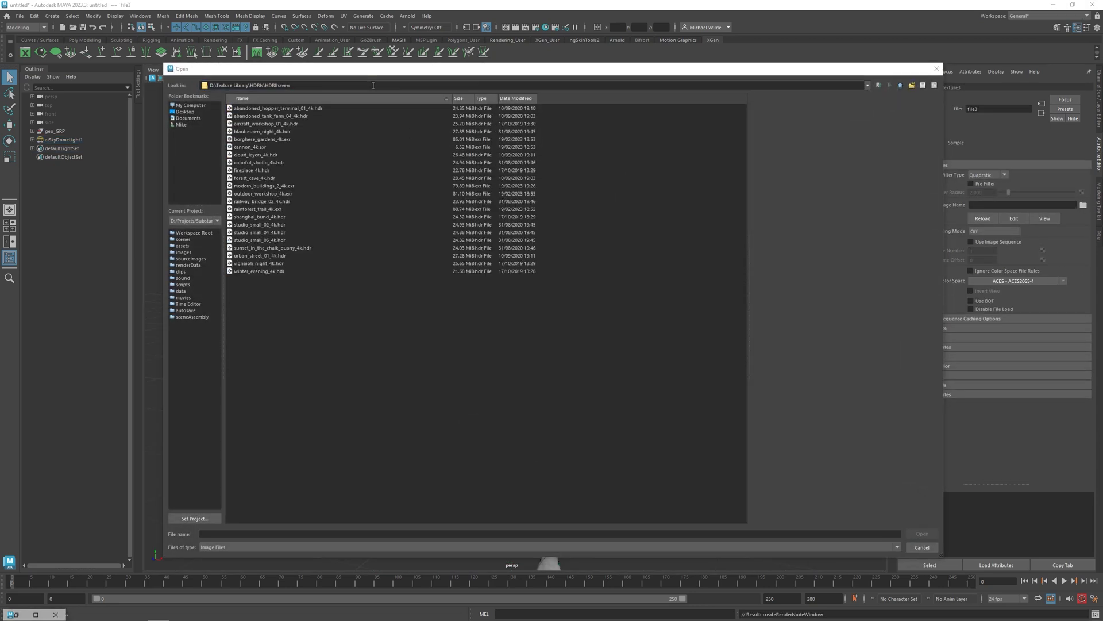
pyautogui.doubleClick(283, 186)
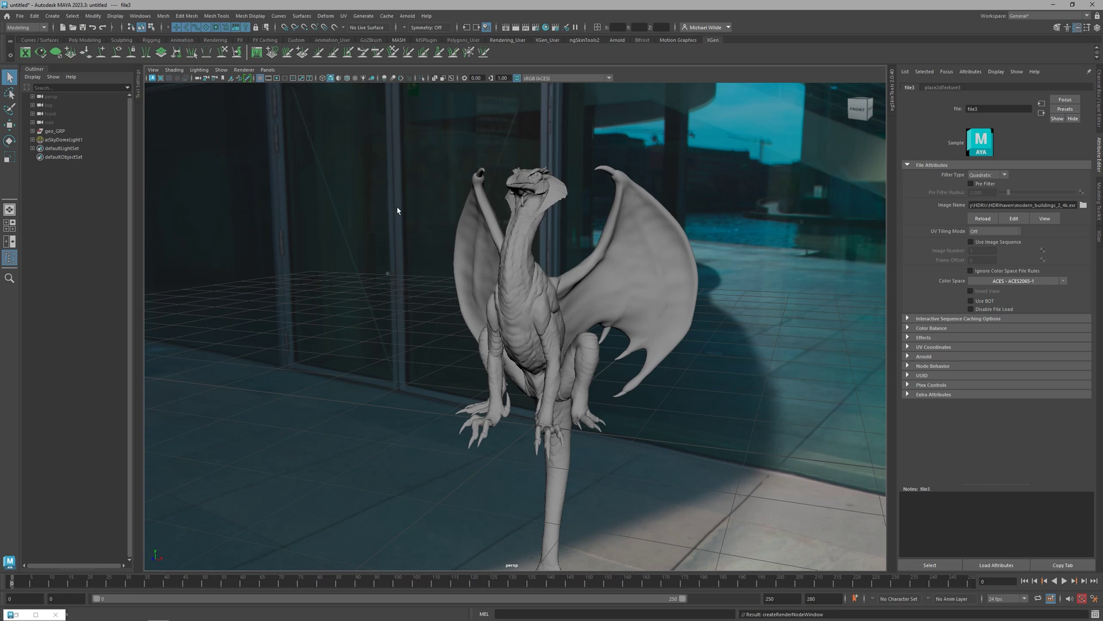
pyautogui.keyDown('alt'); pyautogui.moveTo(418, 204); pyautogui.dragTo(478, 220); pyautogui.keyUp('alt')
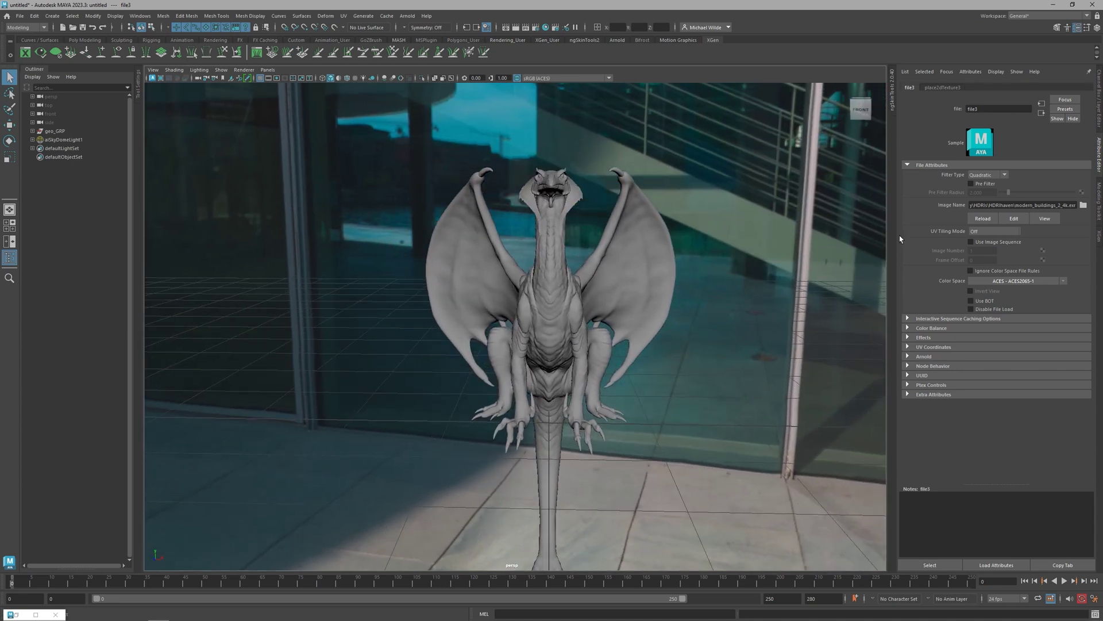
# Set the HDRI's colour space to Utility - Linear - sRGB, then scene-linear Rec.709-sRGB
pyautogui.click(1064, 281)
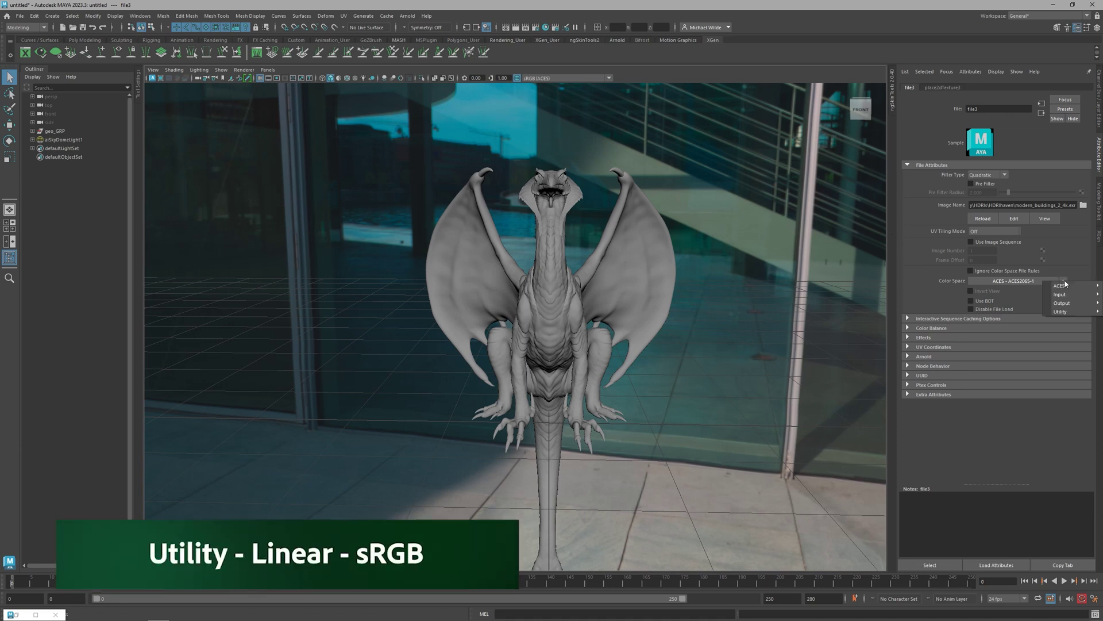
pyautogui.moveTo(1060, 312)
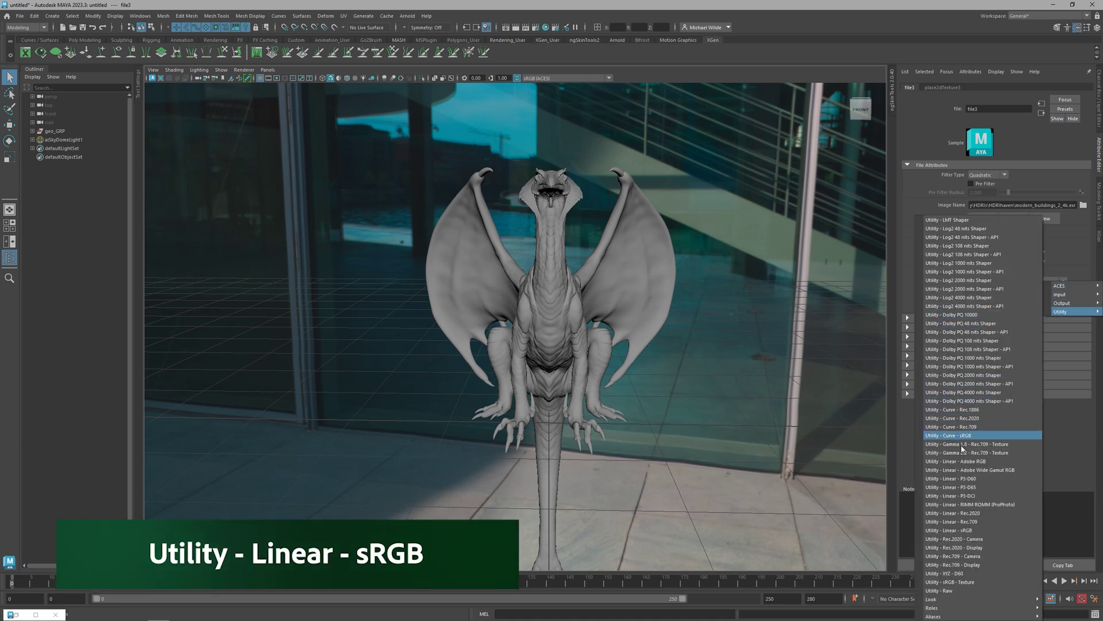
pyautogui.click(973, 530)
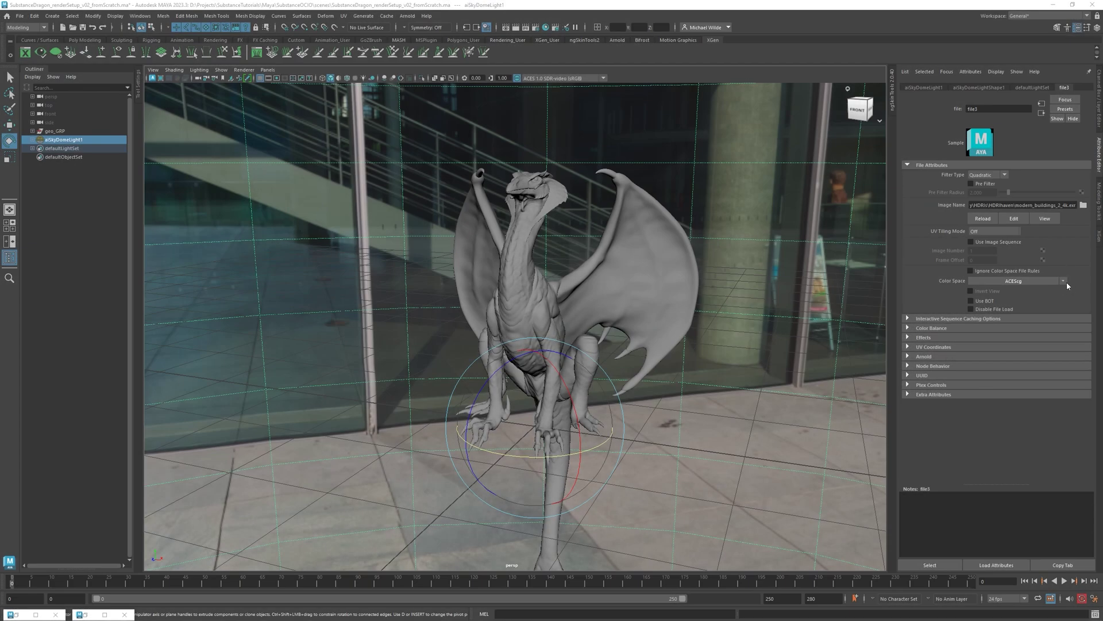
pyautogui.click(1067, 282)
pyautogui.moveTo(1056, 296)
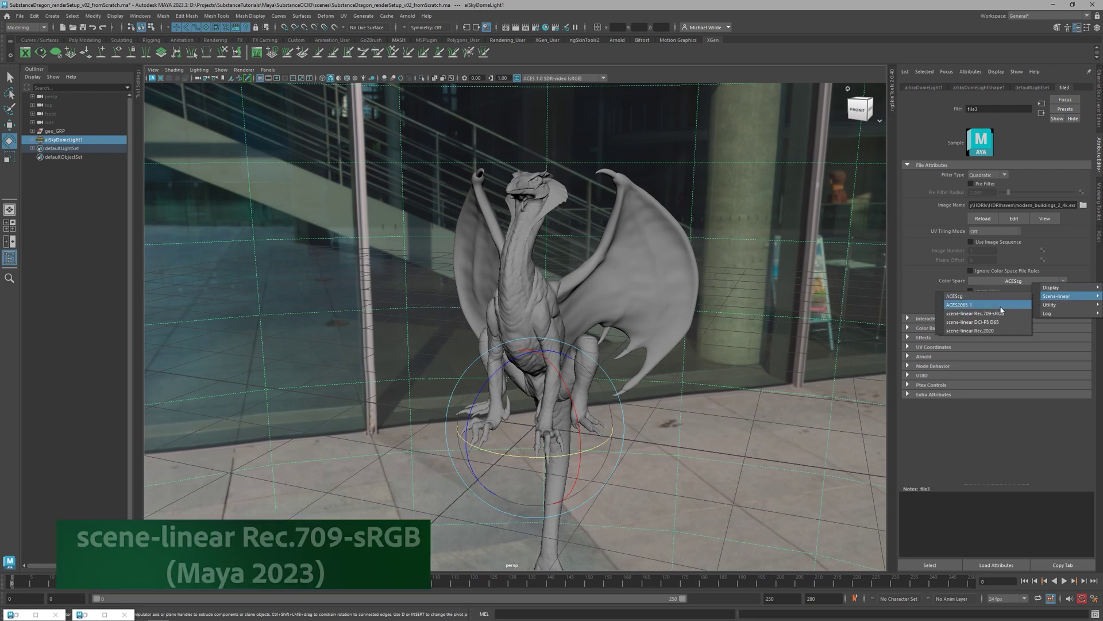
pyautogui.click(976, 313)
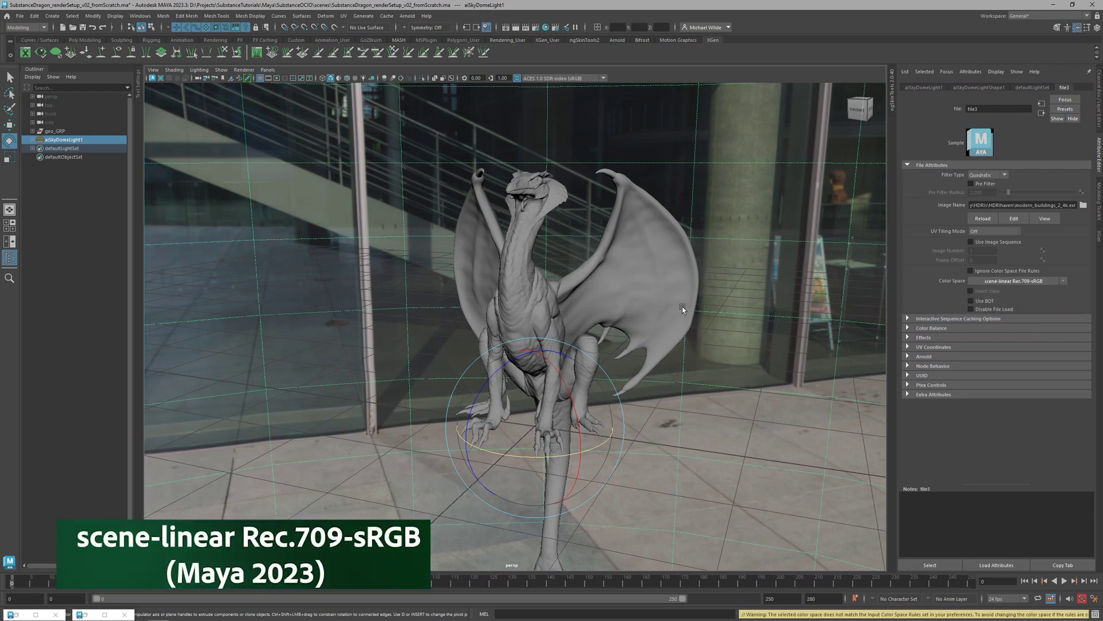
pyautogui.keyDown('alt'); pyautogui.moveTo(681, 305); pyautogui.dragTo(578, 444); pyautogui.keyUp('alt')
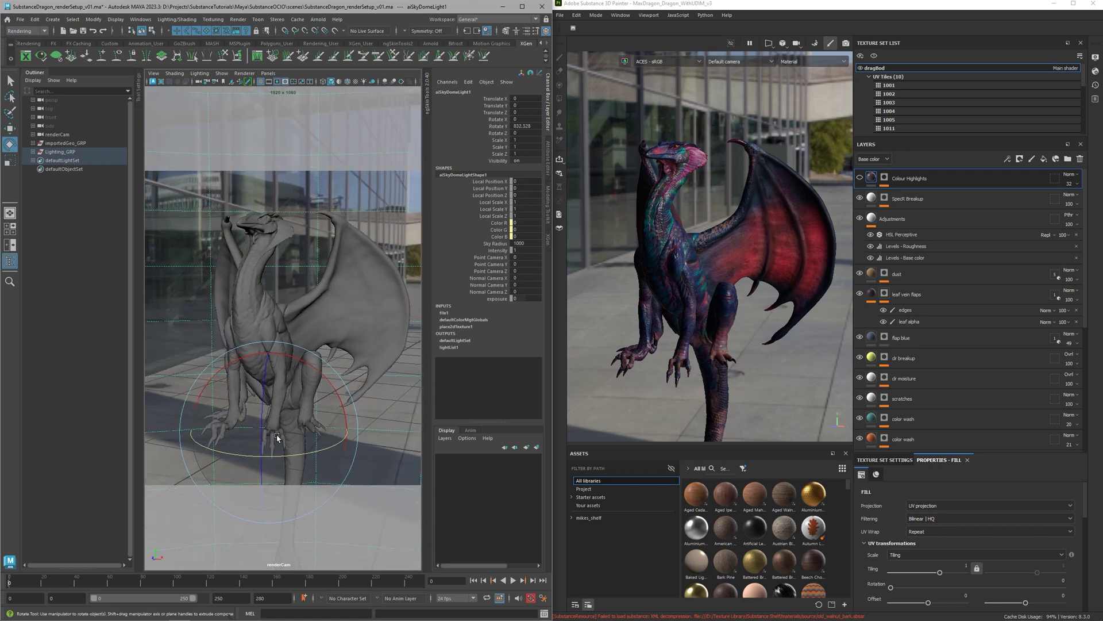
# Rotate the sky dome and start an interactive render in Arnold RenderView
pyautogui.moveTo(278, 443); pyautogui.dragTo(283, 450)
pyautogui.click(317, 22)
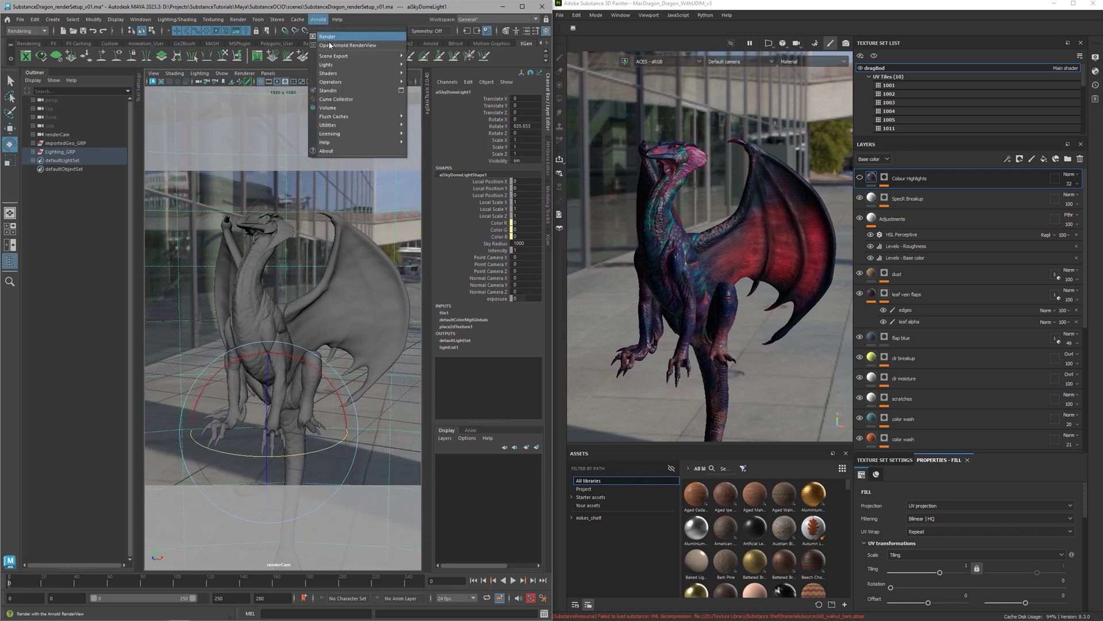
pyautogui.click(345, 47)
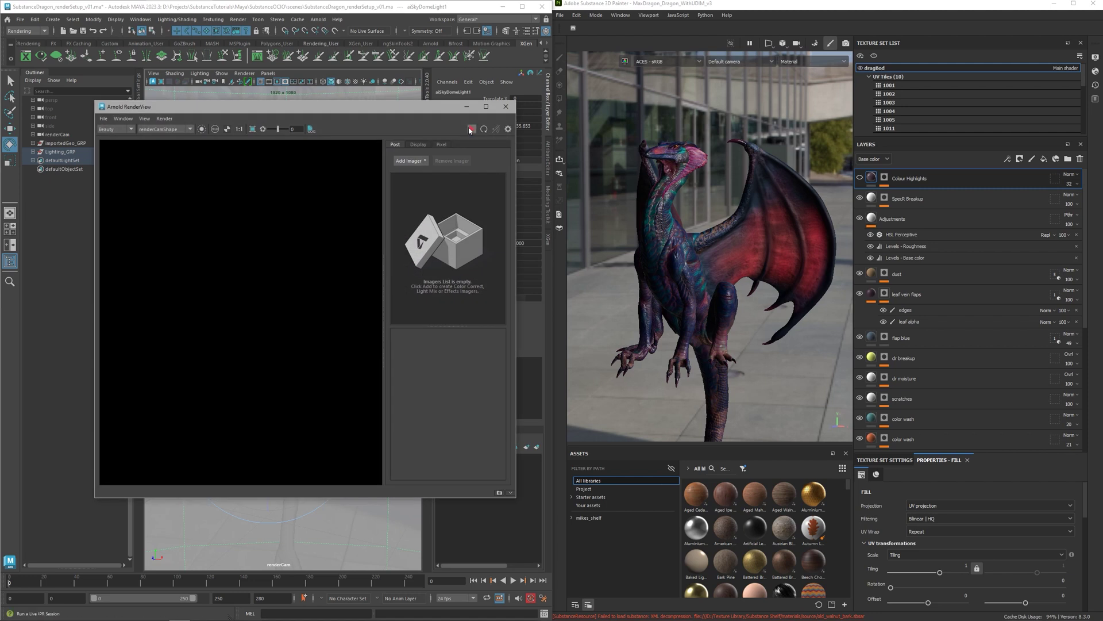
pyautogui.click(471, 128)
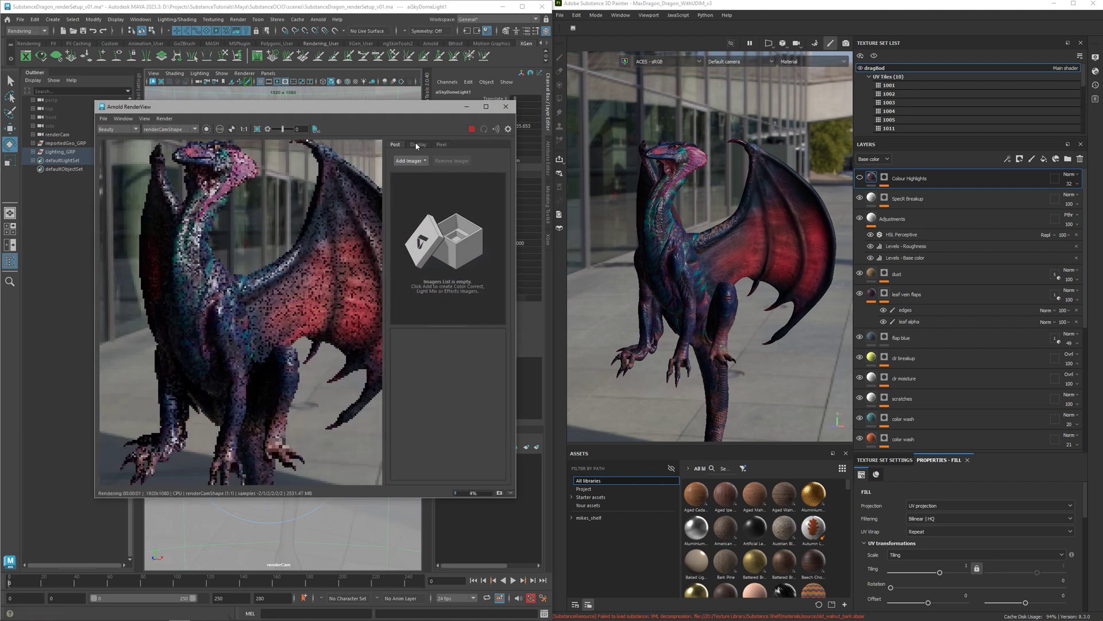
# Collapse the side panel, move RenderView up-left and zoom to fit the whole render
pyautogui.click(395, 145)
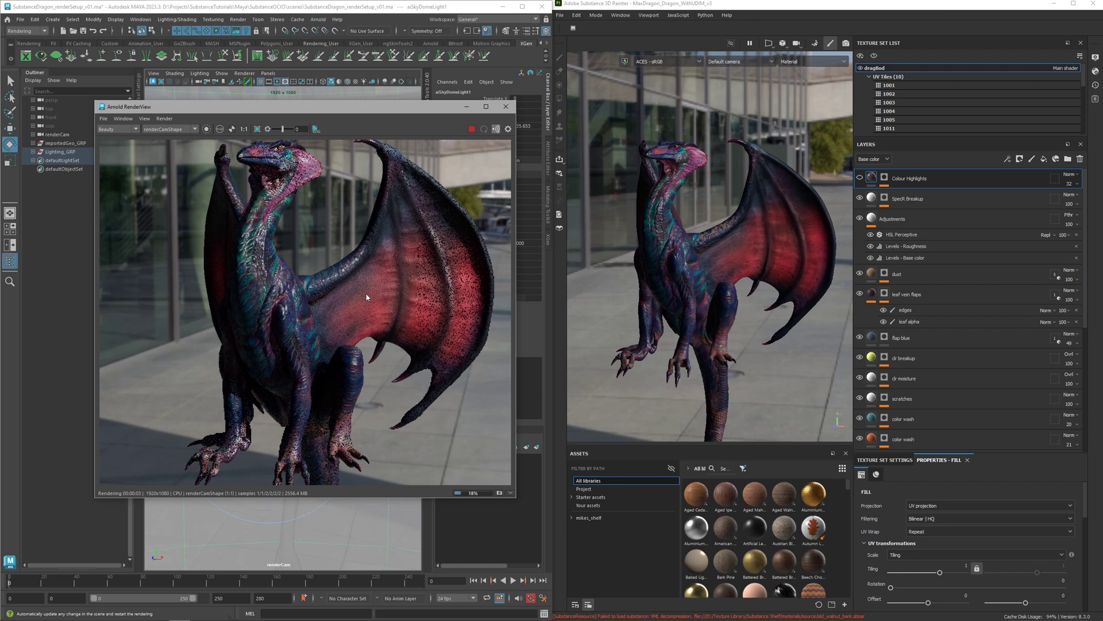
pyautogui.scroll(-1, 198, 230)
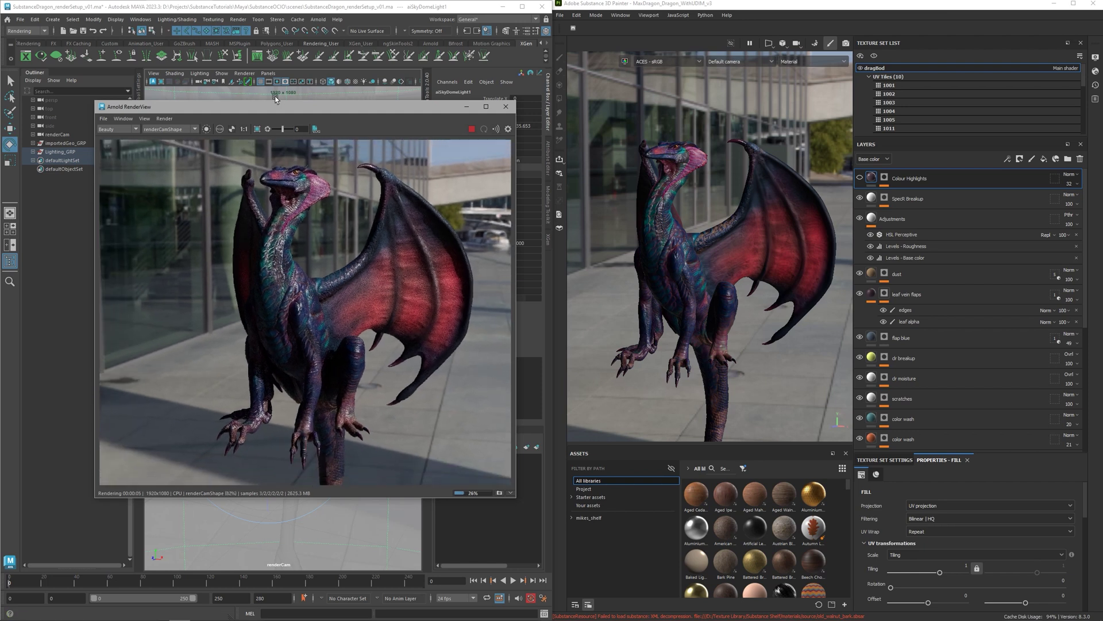
pyautogui.moveTo(282, 102); pyautogui.dragTo(266, 78)
pyautogui.scroll(-1, 335, 232)
pyautogui.scroll(1, 319, 233)
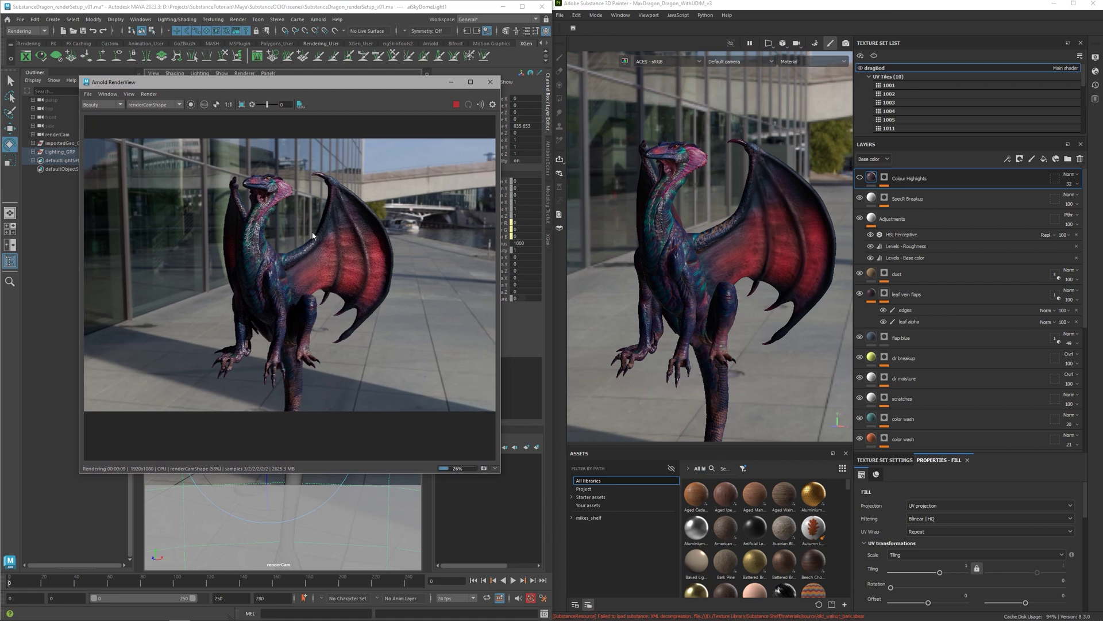
pyautogui.scroll(1, 305, 242)
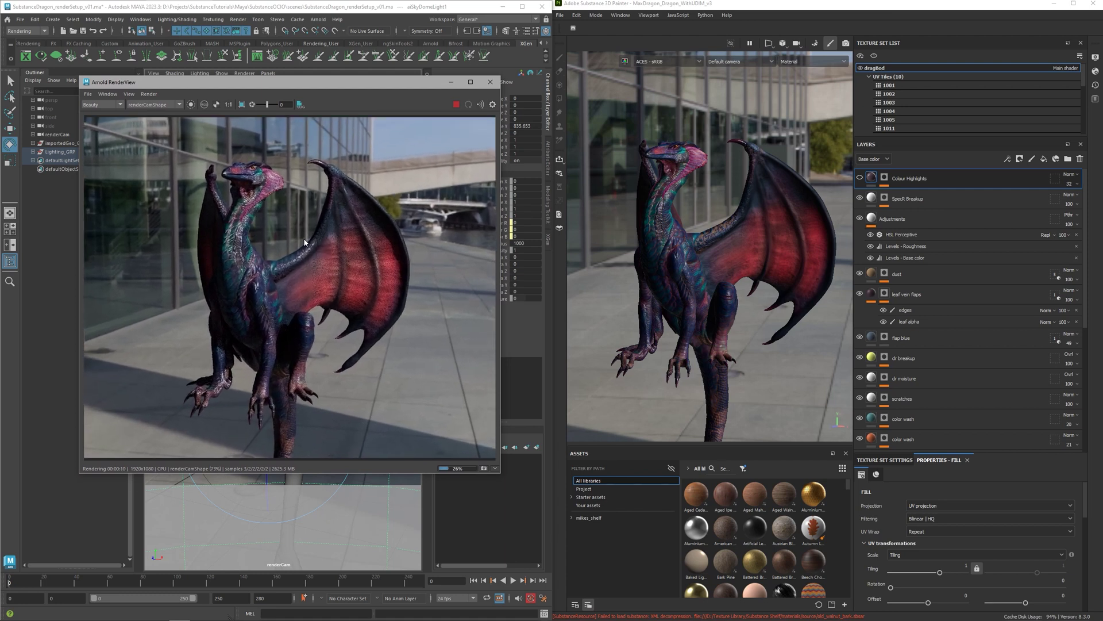
# Show the diffuse_col AOV in RenderView and the Base color channel in Painter's viewport
pyautogui.click(101, 105)
pyautogui.click(101, 118)
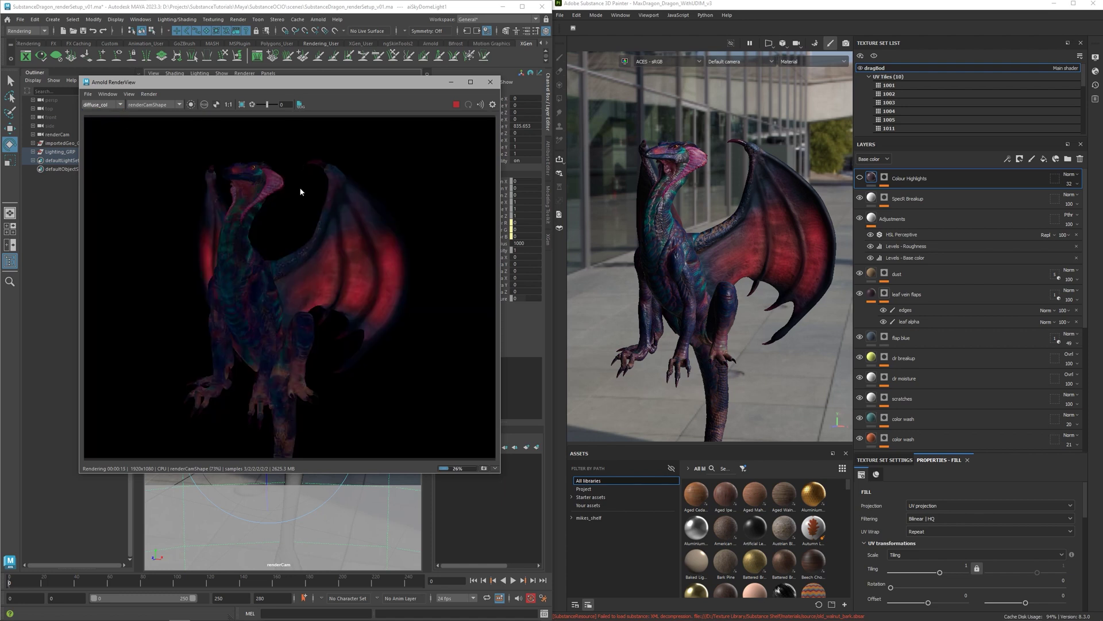
pyautogui.click(822, 61)
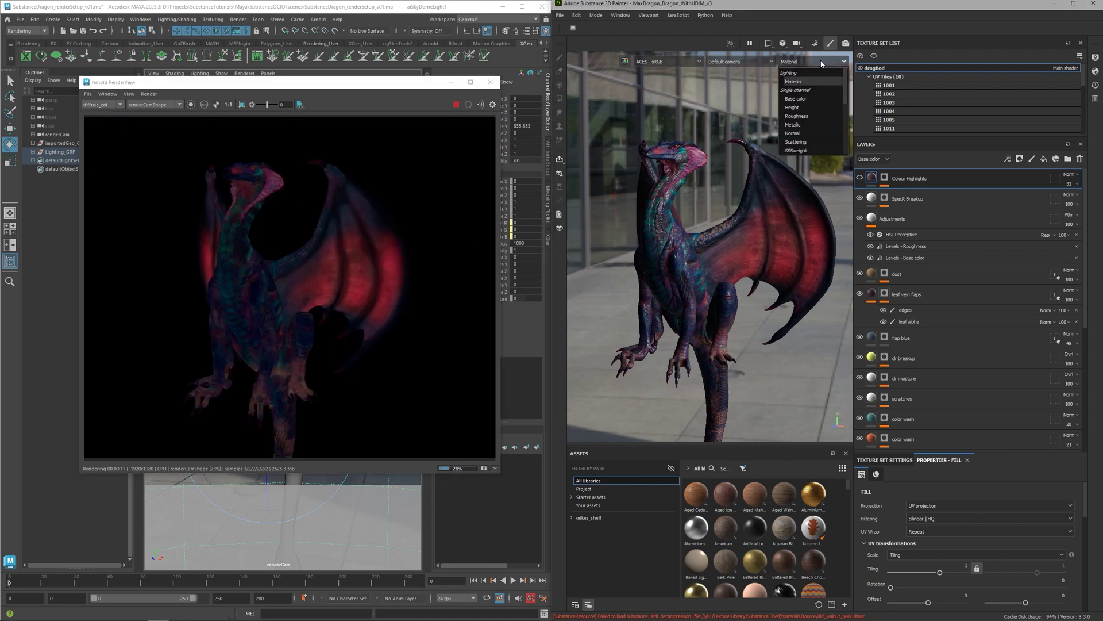
pyautogui.click(804, 99)
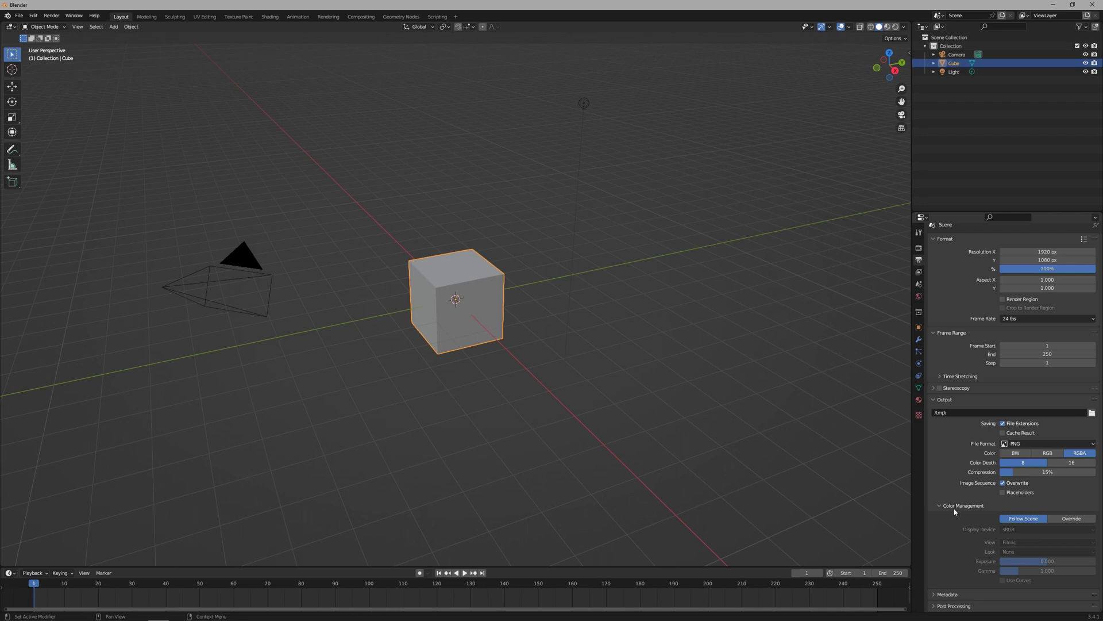
# Toggle Output colour management to Override and back to Follow Scene, then quit Blender
pyautogui.scroll(1, 954, 511)
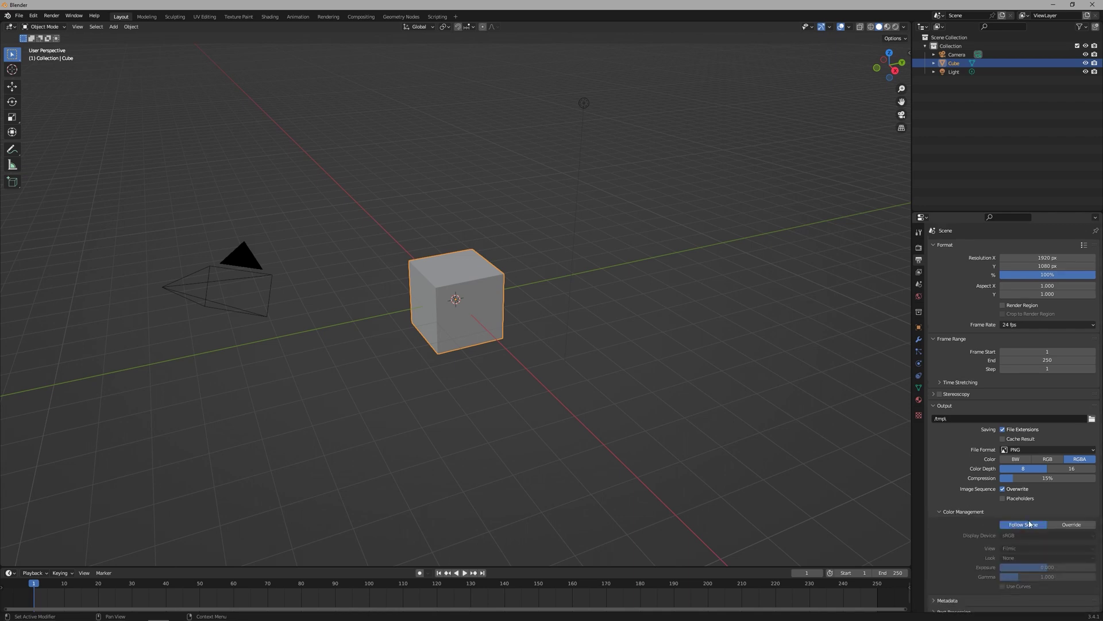
pyautogui.click(1072, 524)
pyautogui.click(1035, 535)
pyautogui.click(1033, 532)
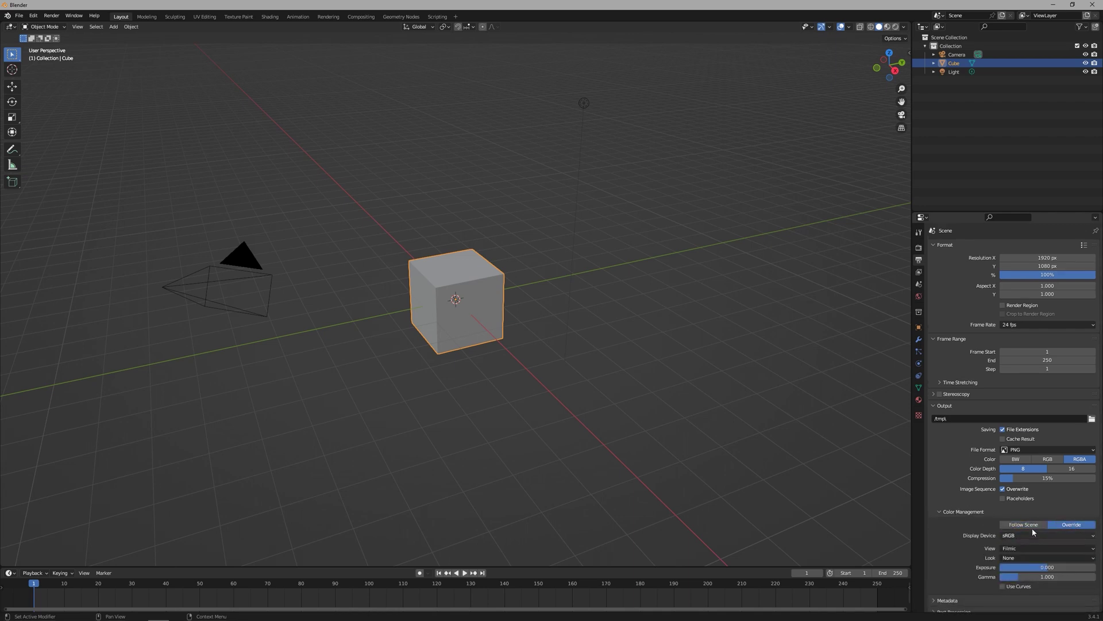
pyautogui.click(1032, 528)
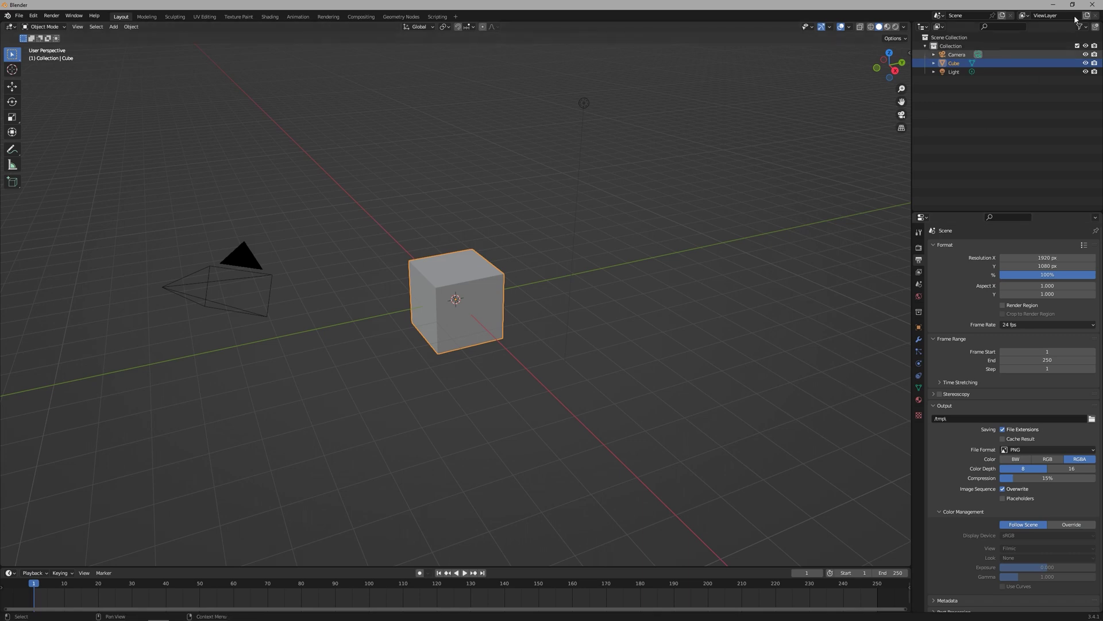
pyautogui.click(1092, 4)
# Close Blender without saving and open Environment Variables from System Properties via an 'envir' search
pyautogui.click(563, 331)
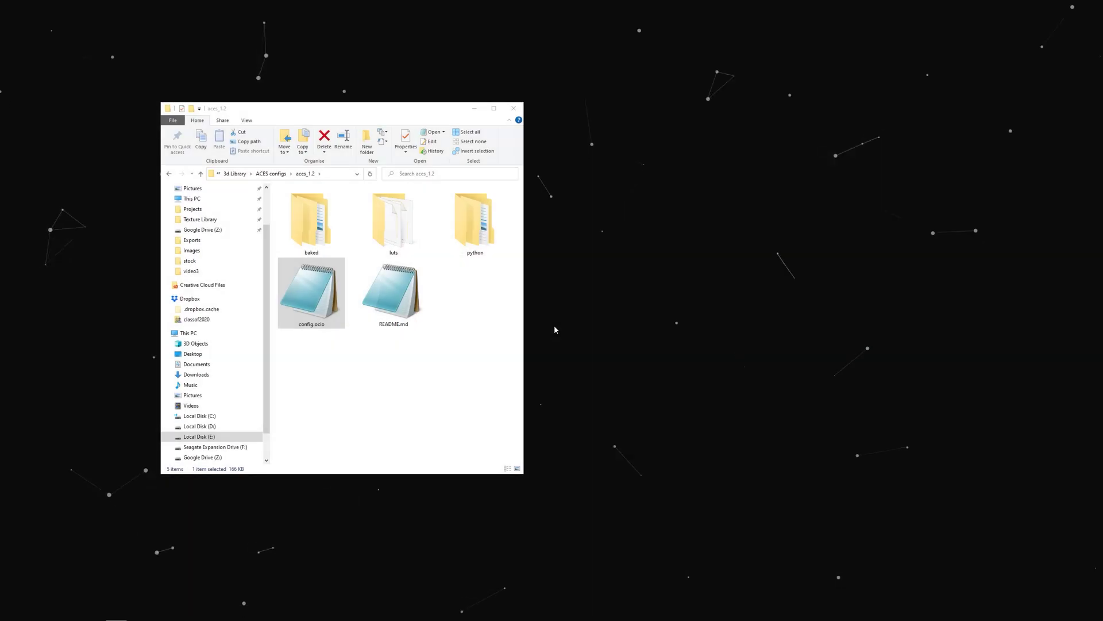
pyautogui.press('super')
pyautogui.write('envir')
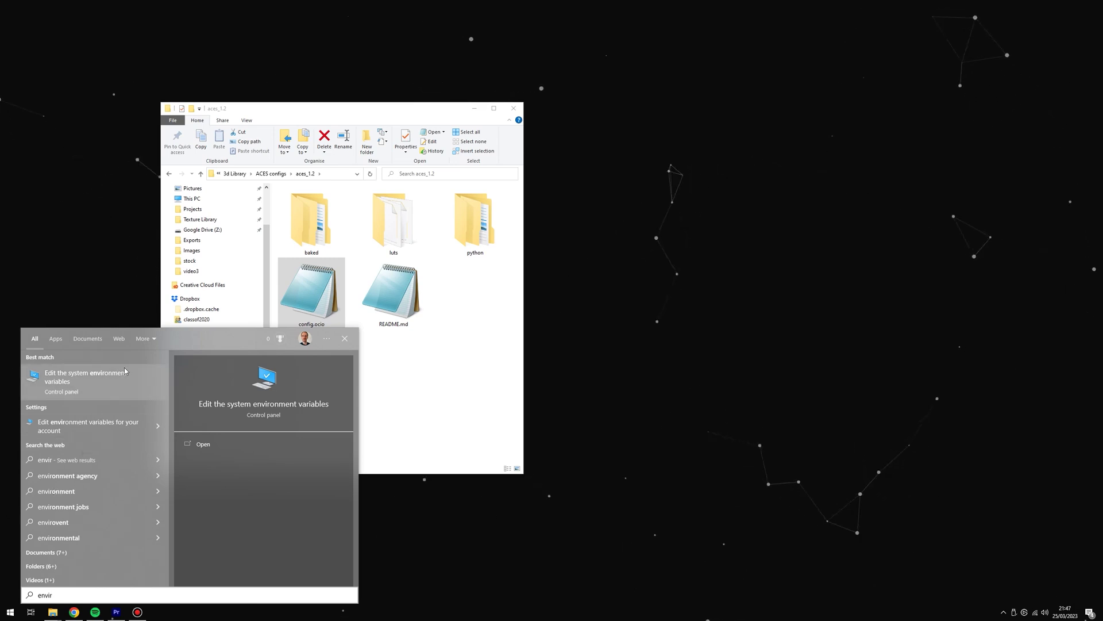
pyautogui.click(87, 378)
pyautogui.moveTo(94, 18); pyautogui.dragTo(527, 112)
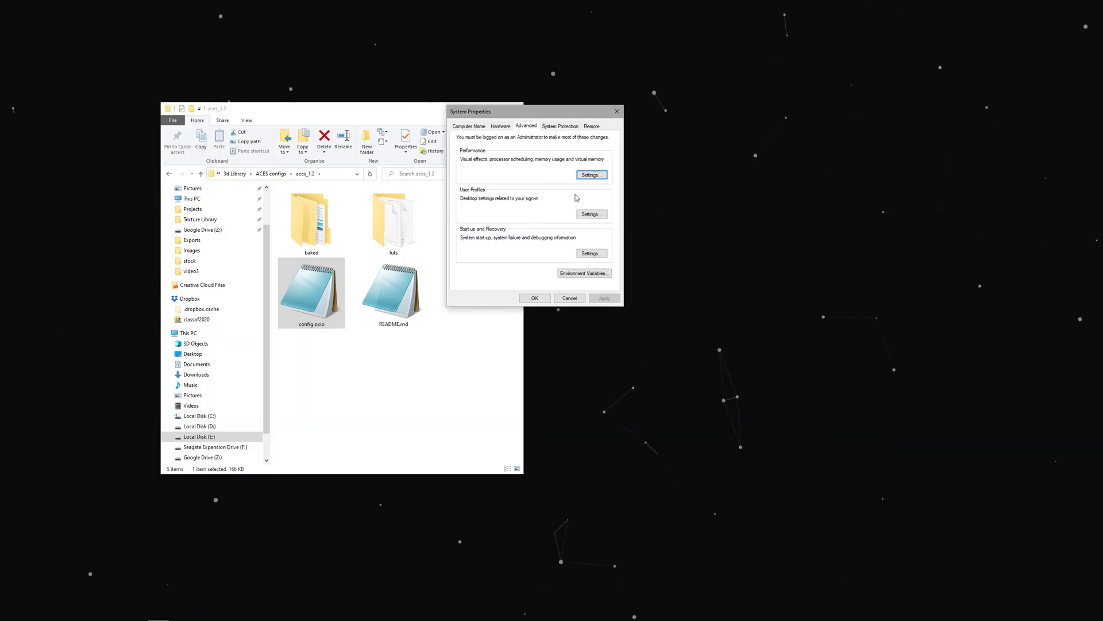
pyautogui.click(585, 273)
# Add a system variable OCIO whose value is the pasted config.ocio path, and confirm
pyautogui.click(566, 400)
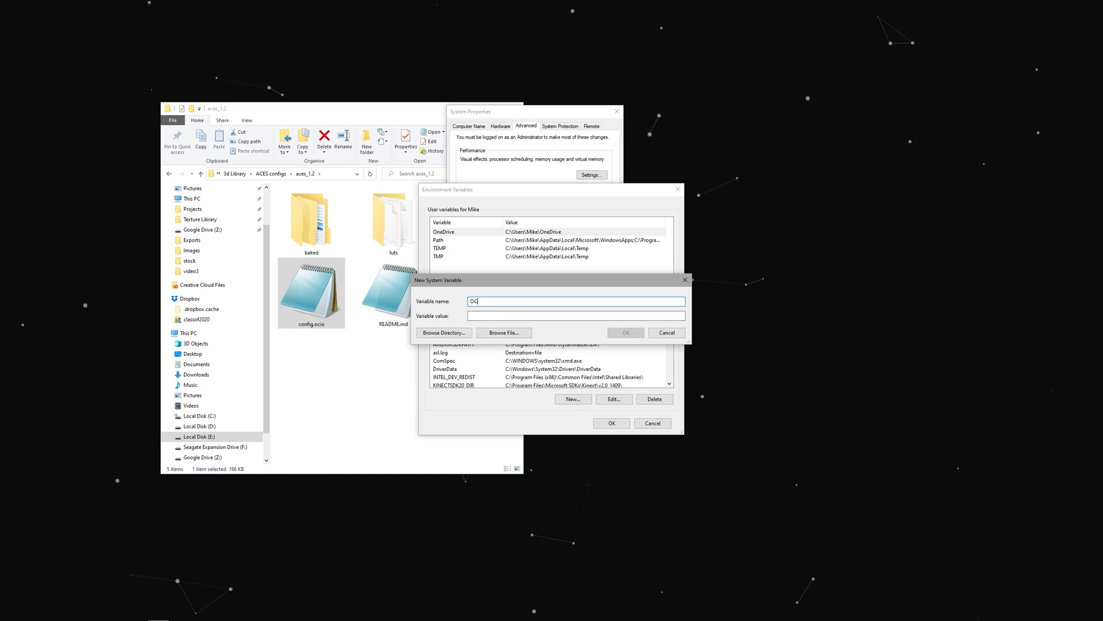
pyautogui.write('IO')
pyautogui.press('Tab')
pyautogui.write('E:\\3d Library\\ACES configs\\aces_1.2\\config.ocio')
pyautogui.click(628, 334)
pyautogui.click(611, 423)
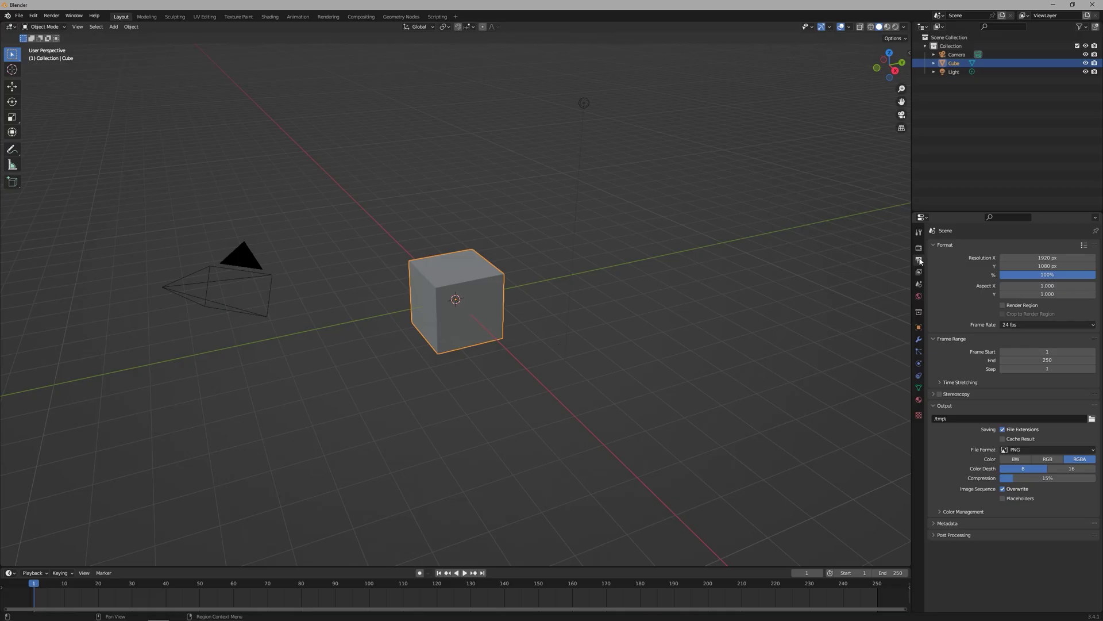
# Expand the output colour management, enlarge the Shader Editor, and bring the texture nodes into view
pyautogui.click(965, 512)
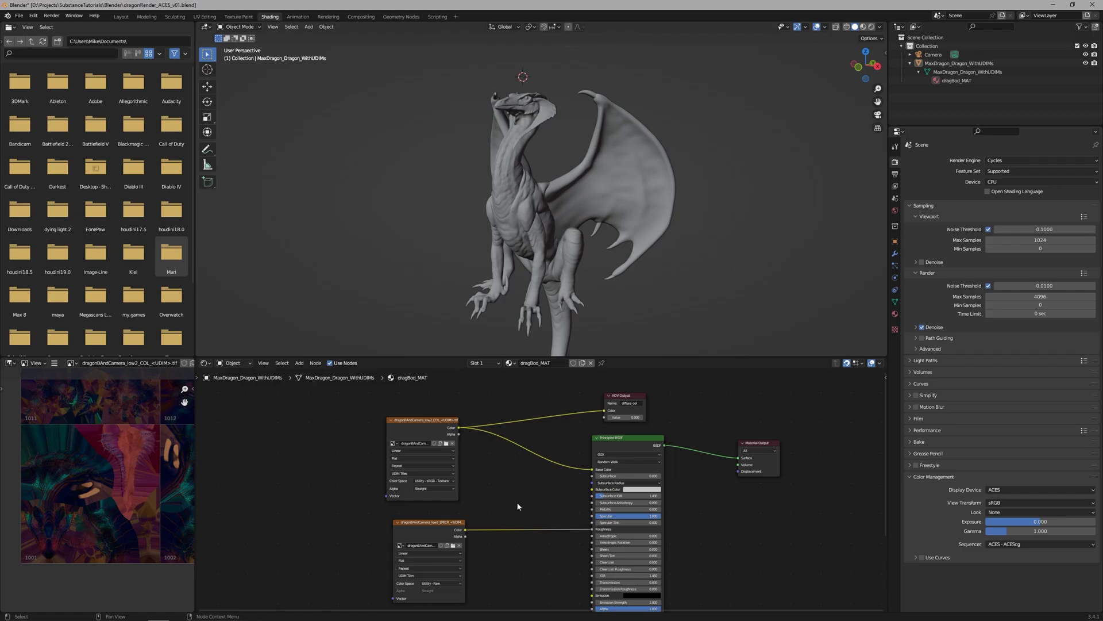
pyautogui.moveTo(516, 500); pyautogui.dragTo(488, 464, button='middle')
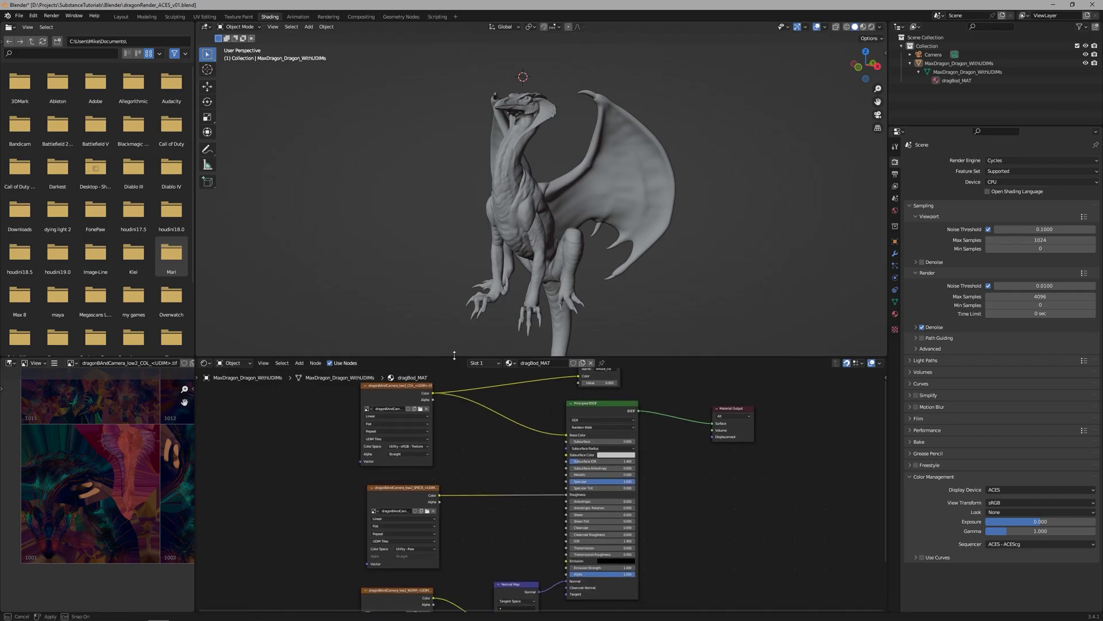
pyautogui.moveTo(451, 359); pyautogui.dragTo(459, 250)
pyautogui.scroll(1, 470, 405)
pyautogui.scroll(3, 471, 404)
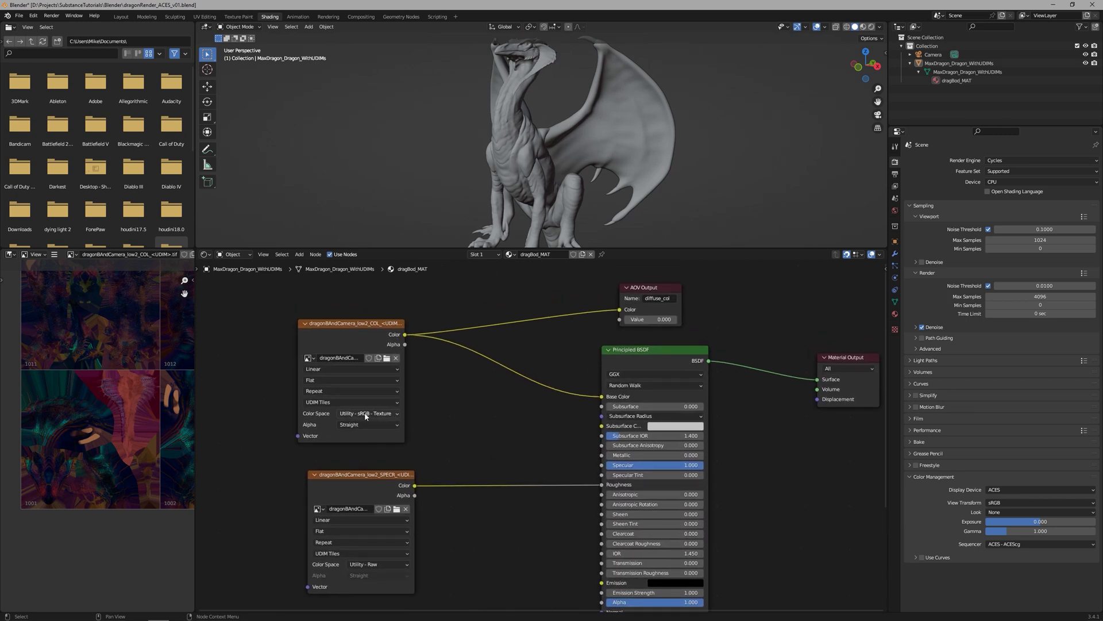
pyautogui.moveTo(427, 450); pyautogui.dragTo(459, 265, button='middle')
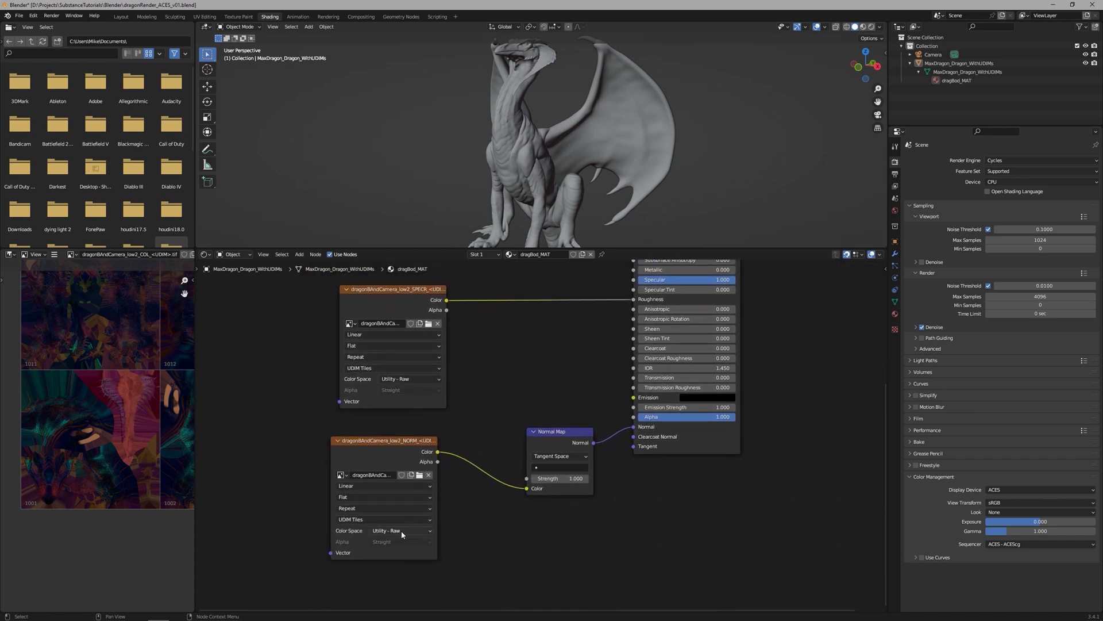
pyautogui.moveTo(466, 398); pyautogui.dragTo(460, 608, button='middle')
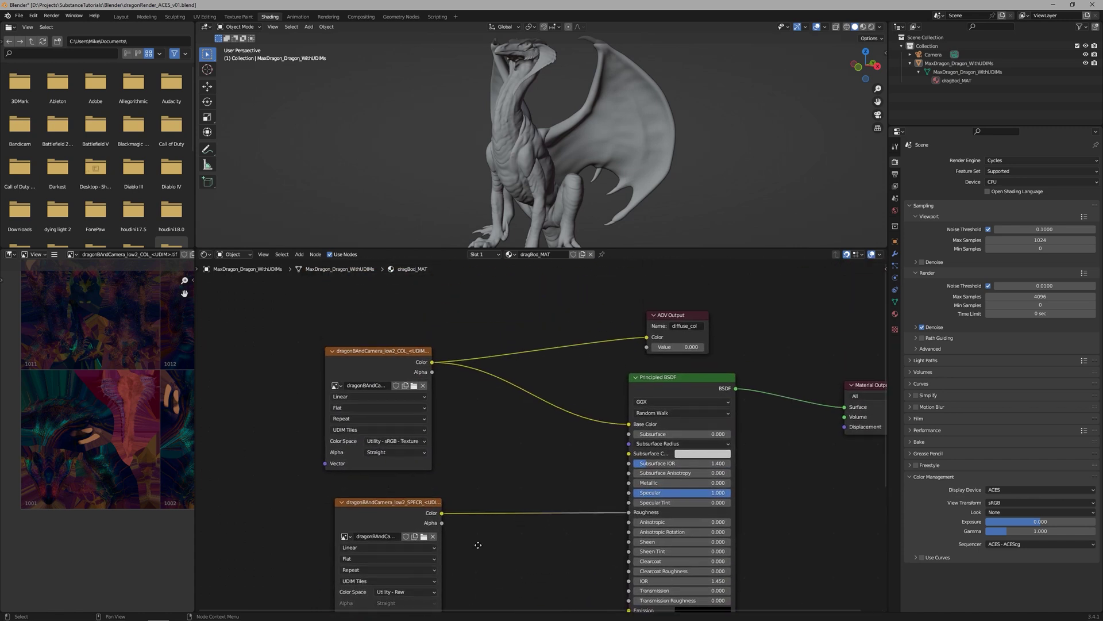
# Check the colour texture's Color Space, which reads Utility - sRGB - Texture
pyautogui.click(427, 447)
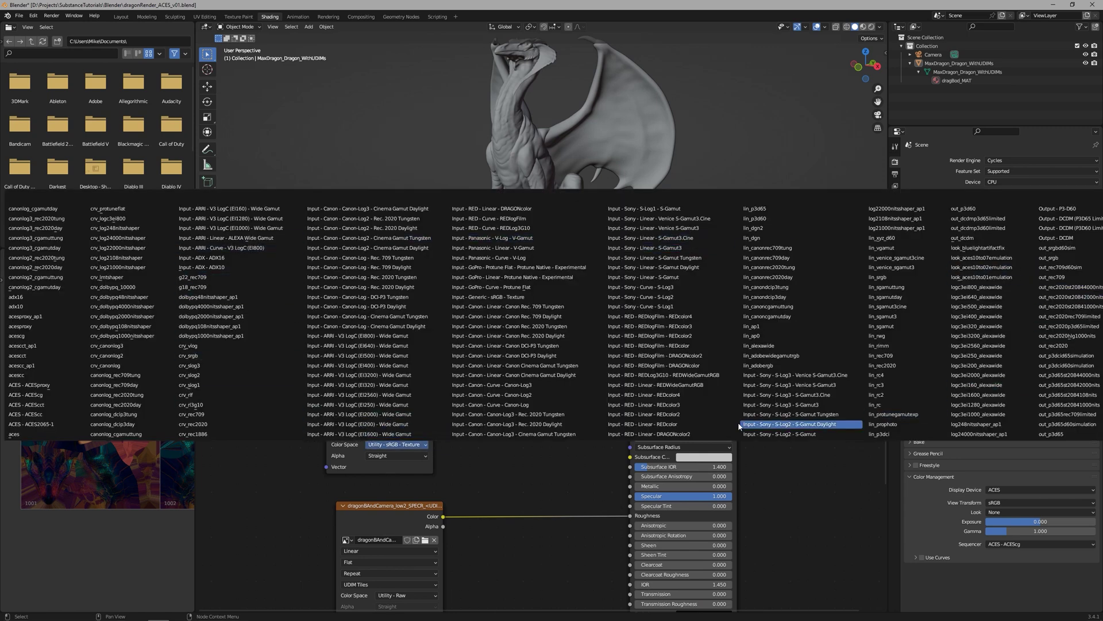
pyautogui.scroll(-5, 444, 453)
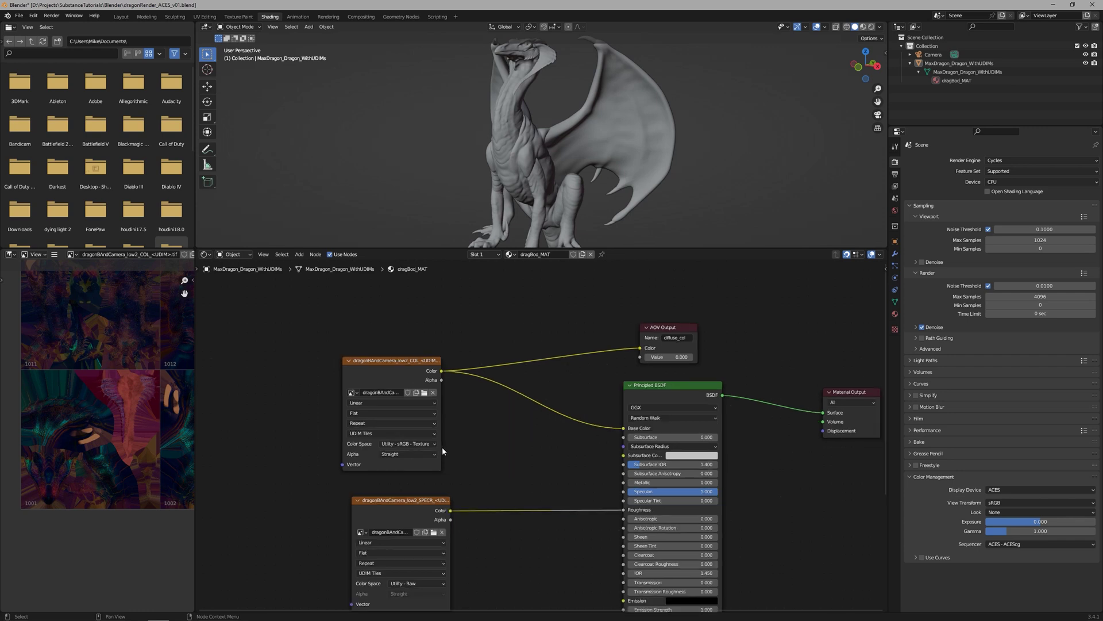
pyautogui.moveTo(502, 443); pyautogui.dragTo(460, 428, button='middle')
pyautogui.click(435, 428)
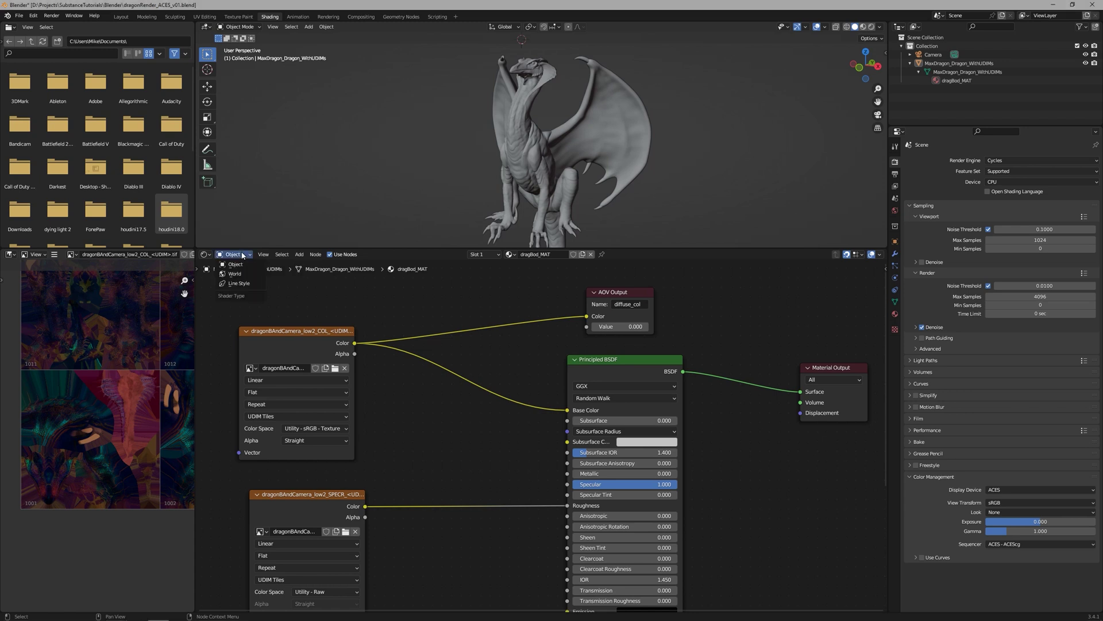
# Switch the Shader Editor to World and inspect the modern_buildings_2_4k.exr environment texture node
pyautogui.click(242, 254)
pyautogui.click(240, 275)
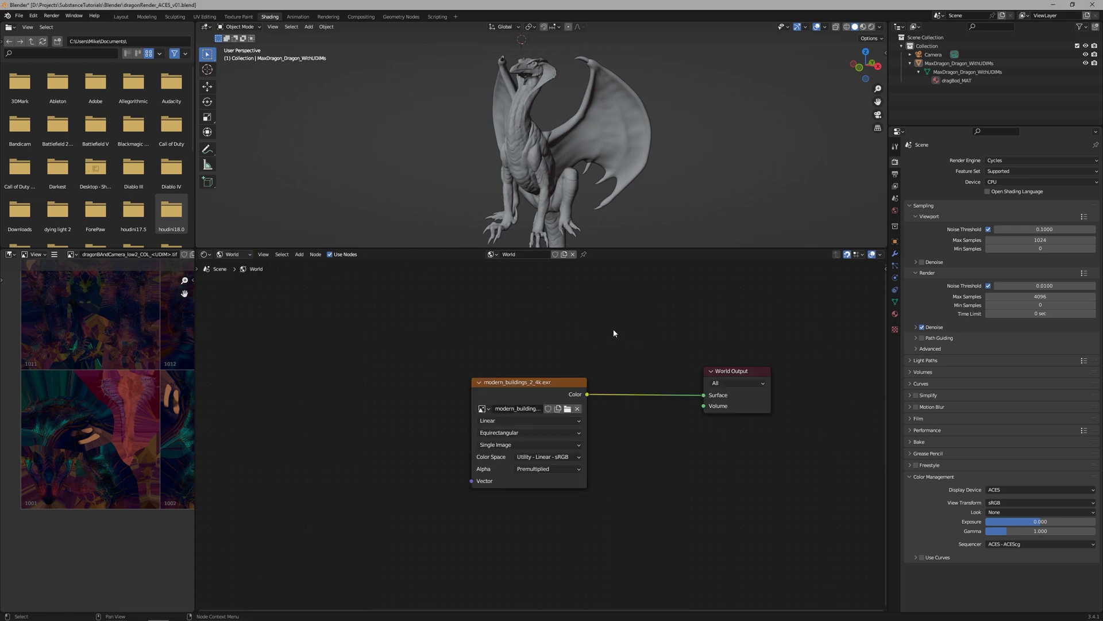
pyautogui.moveTo(613, 333); pyautogui.dragTo(480, 345, button='middle')
pyautogui.scroll(2, 483, 345)
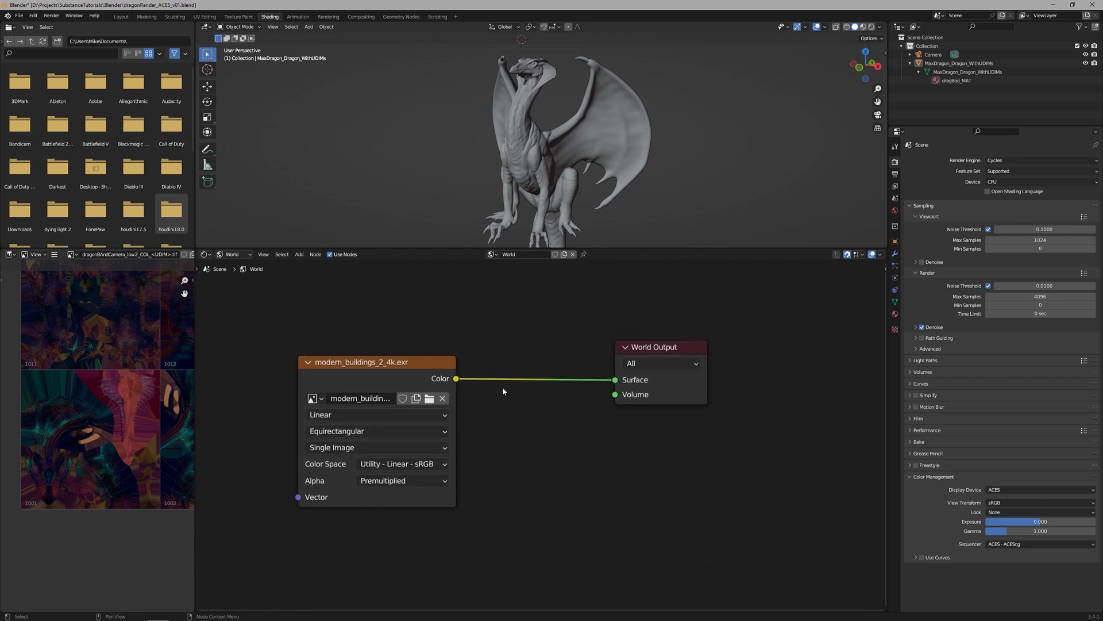
pyautogui.click(386, 377)
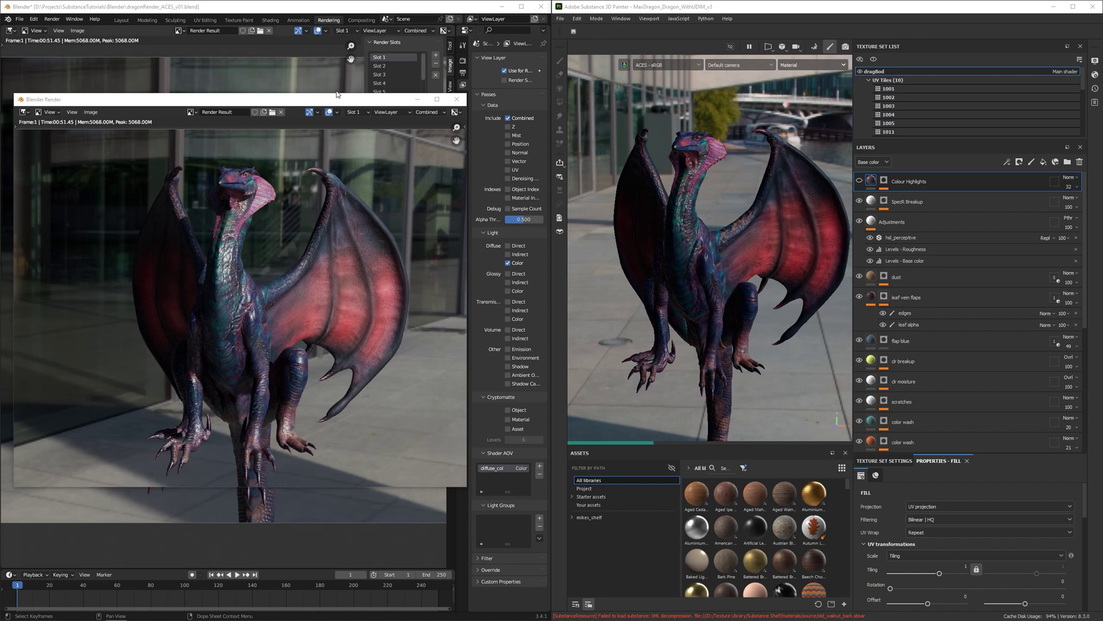
# Change the render window's pass from Combined to DiffCol
pyautogui.click(324, 104)
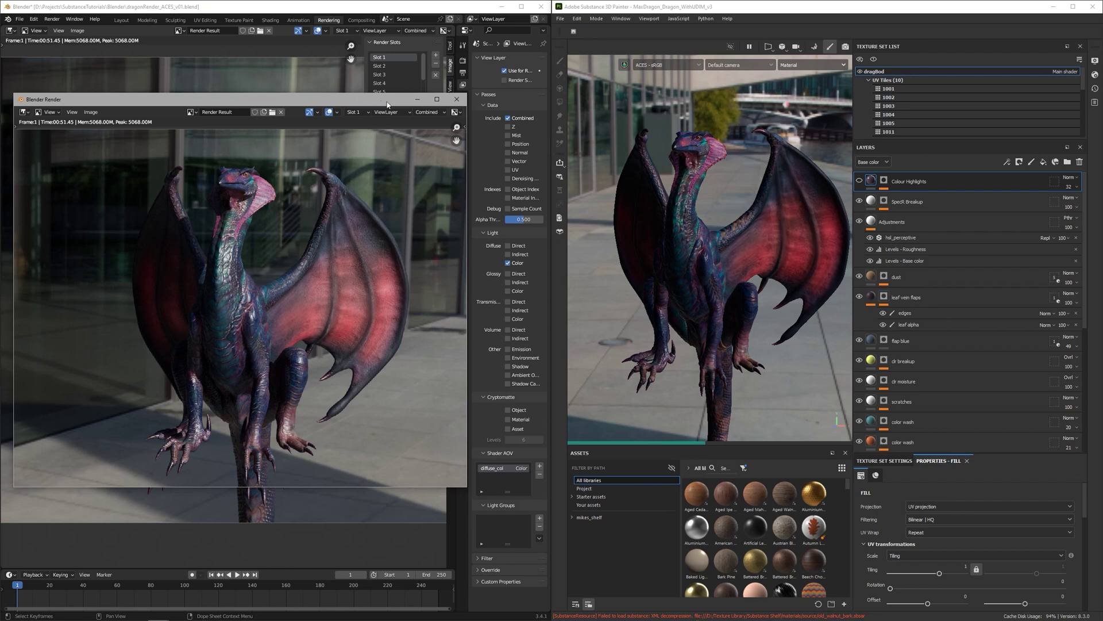
pyautogui.click(430, 113)
pyautogui.click(423, 133)
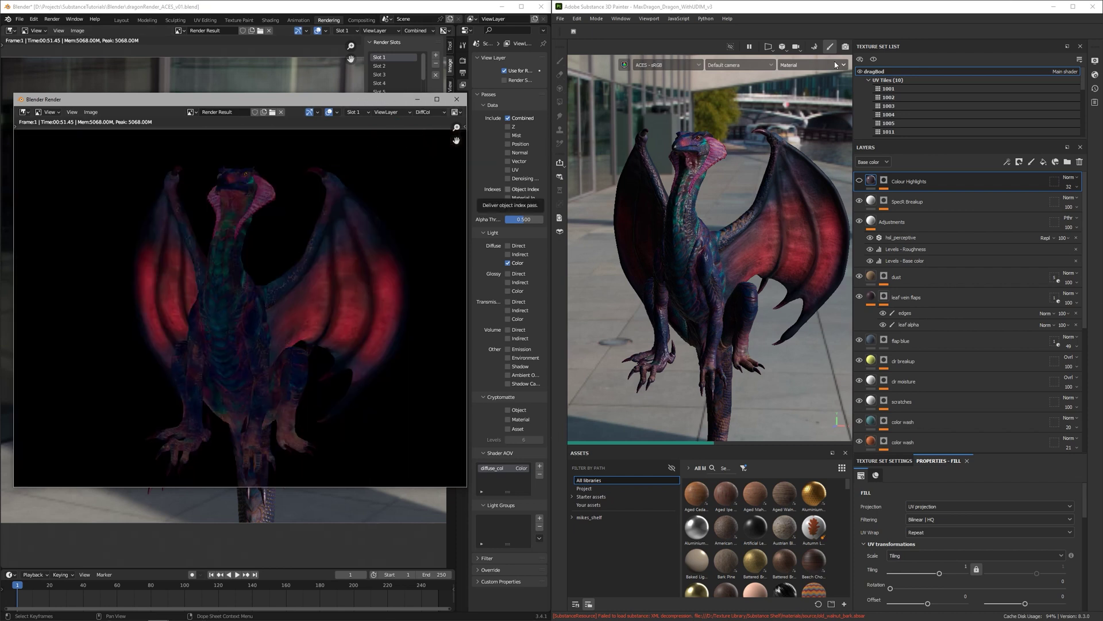
# Show the Base color channel in Painter, frame the dragon head-on, and hide the SpecR Breakup layer
pyautogui.click(811, 64)
pyautogui.click(795, 102)
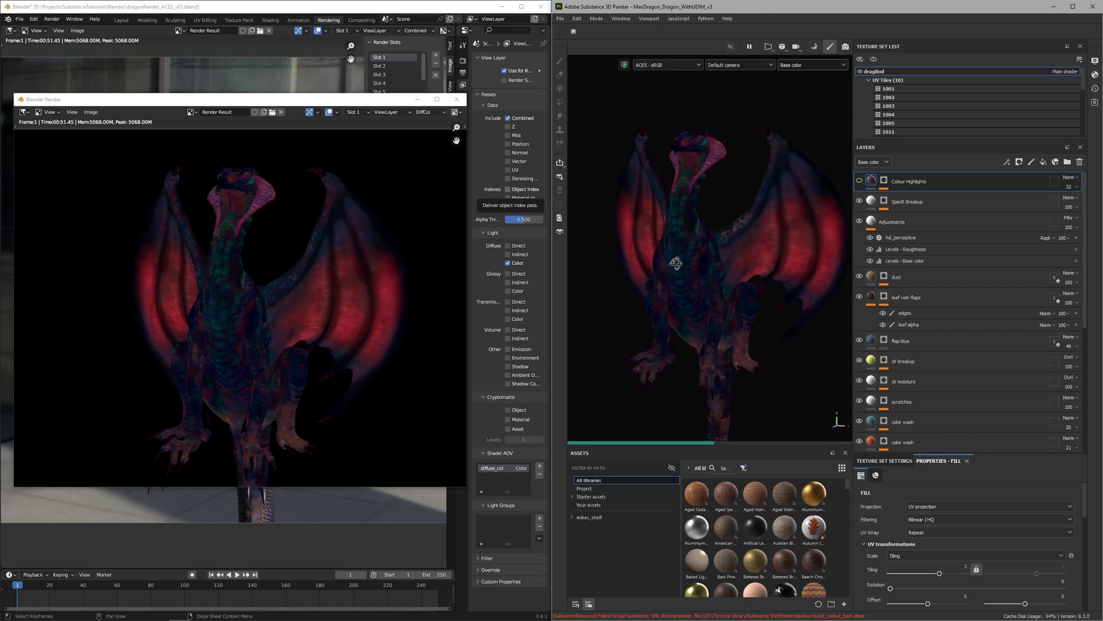
pyautogui.moveTo(670, 252)
pyautogui.keyDown('alt'); pyautogui.mouseDown()
pyautogui.moveTo(678, 266)
pyautogui.moveTo(665, 278)
pyautogui.moveTo(699, 290)
pyautogui.mouseUp(); pyautogui.keyUp('alt')
pyautogui.moveTo(698, 290)
pyautogui.keyDown('alt'); pyautogui.mouseDown(button='right')
pyautogui.moveTo(709, 308)
pyautogui.moveTo(741, 317)
pyautogui.mouseUp(button='right'); pyautogui.keyUp('alt')
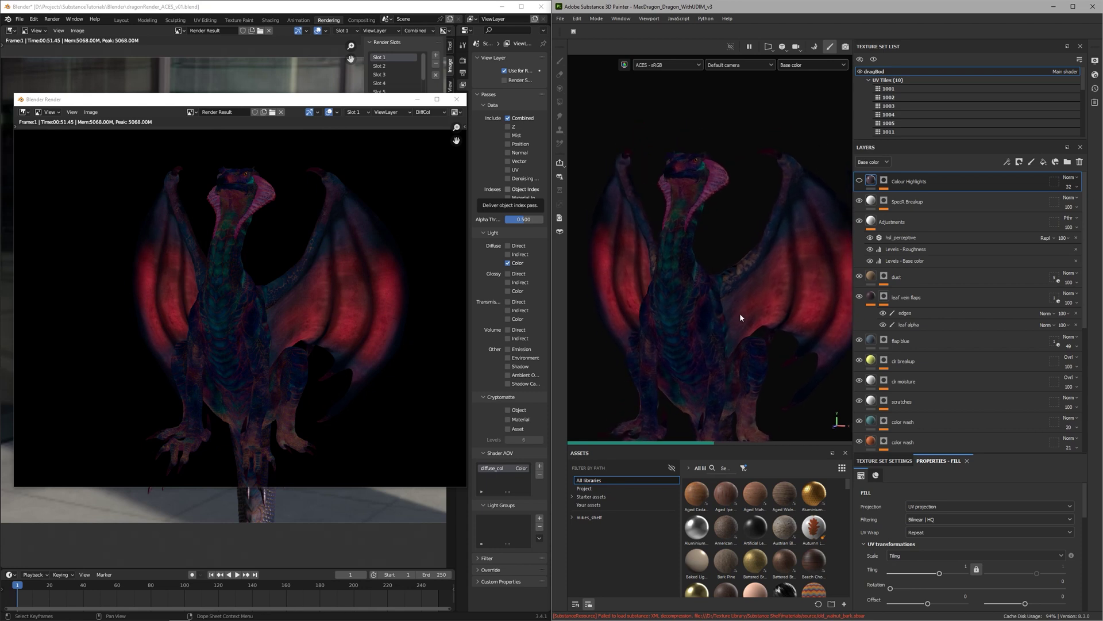
pyautogui.keyDown('alt'); pyautogui.moveTo(741, 317); pyautogui.dragTo(709, 313, button='middle'); pyautogui.keyUp('alt')
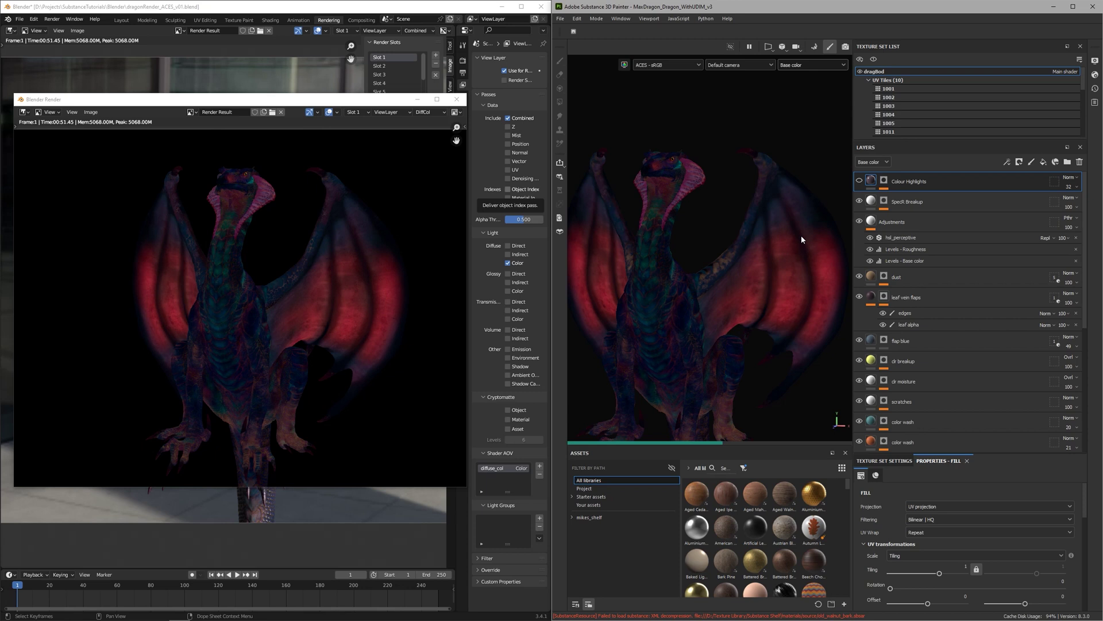
pyautogui.click(860, 201)
pyautogui.keyDown('alt'); pyautogui.moveTo(664, 177); pyautogui.dragTo(710, 222); pyautogui.keyUp('alt')
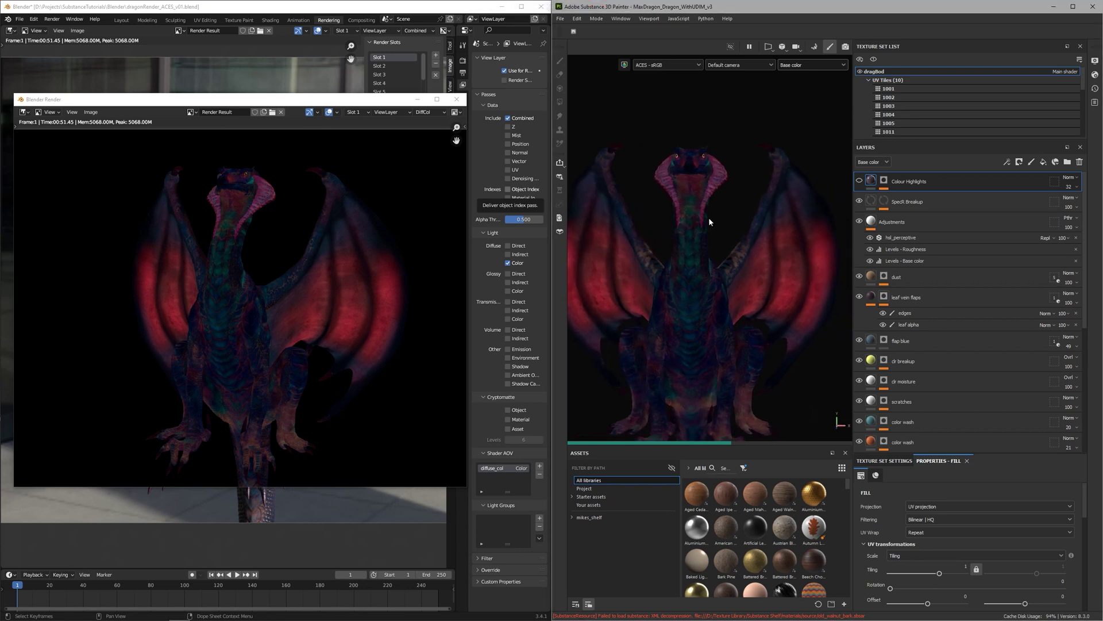